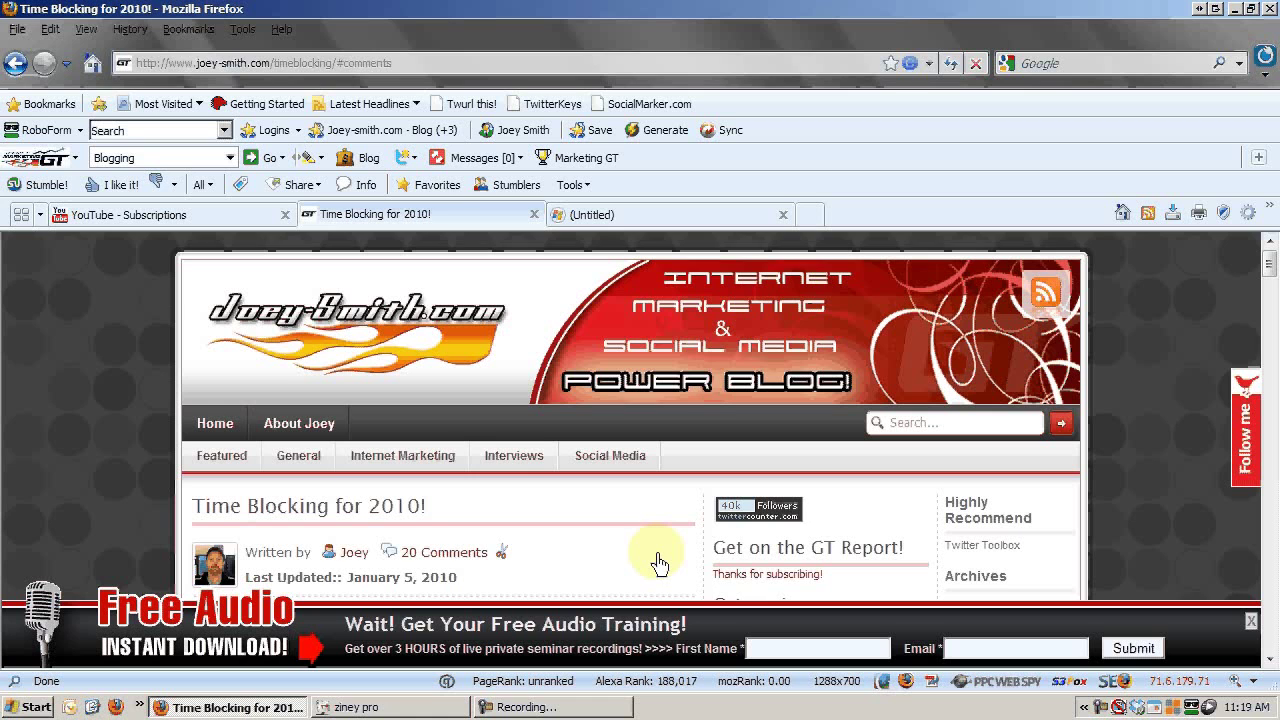
# Scroll past the article and the Related box to the 20 Comments heading.
pyautogui.scroll(-2, 637, 540)
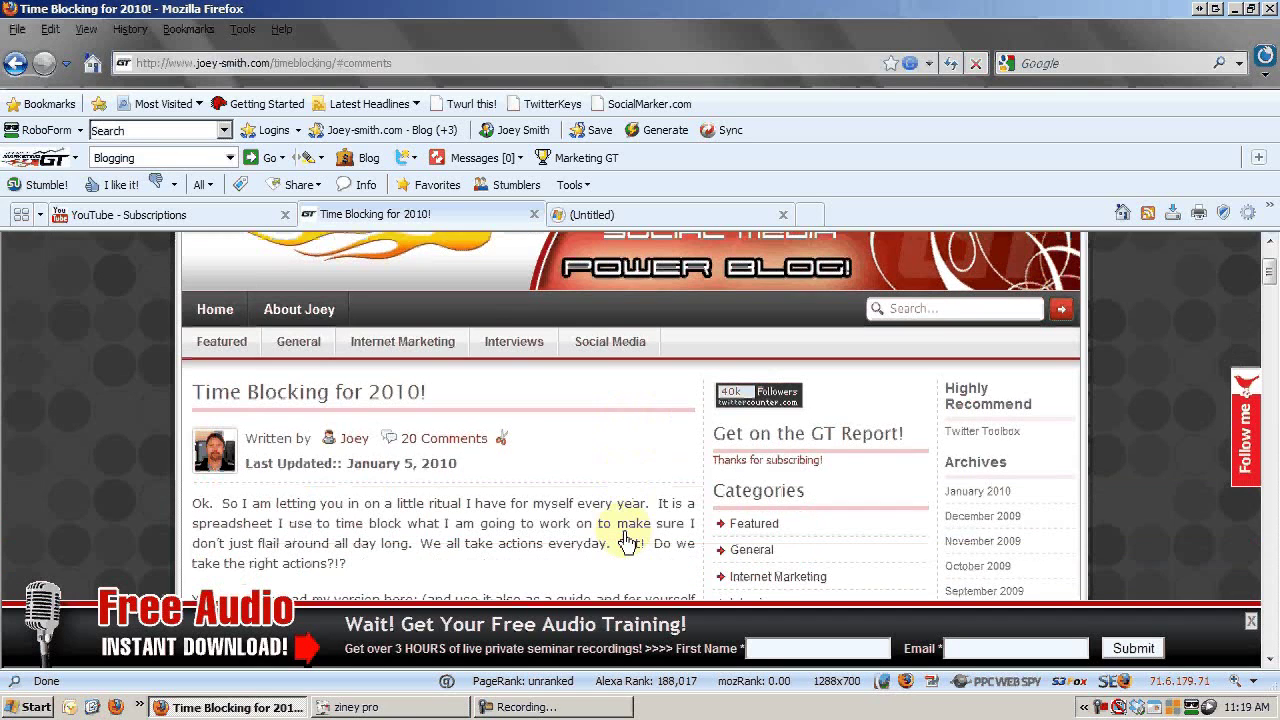
pyautogui.scroll(-3, 627, 540)
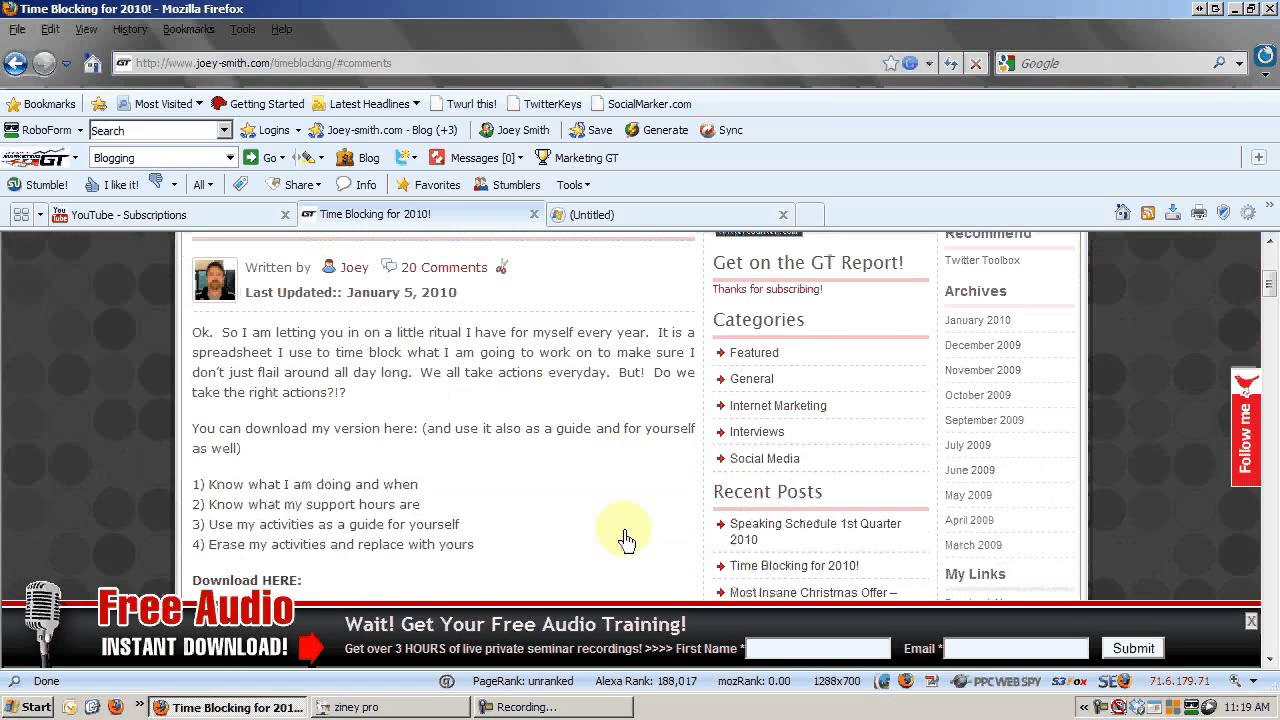
pyautogui.scroll(1, 622, 538)
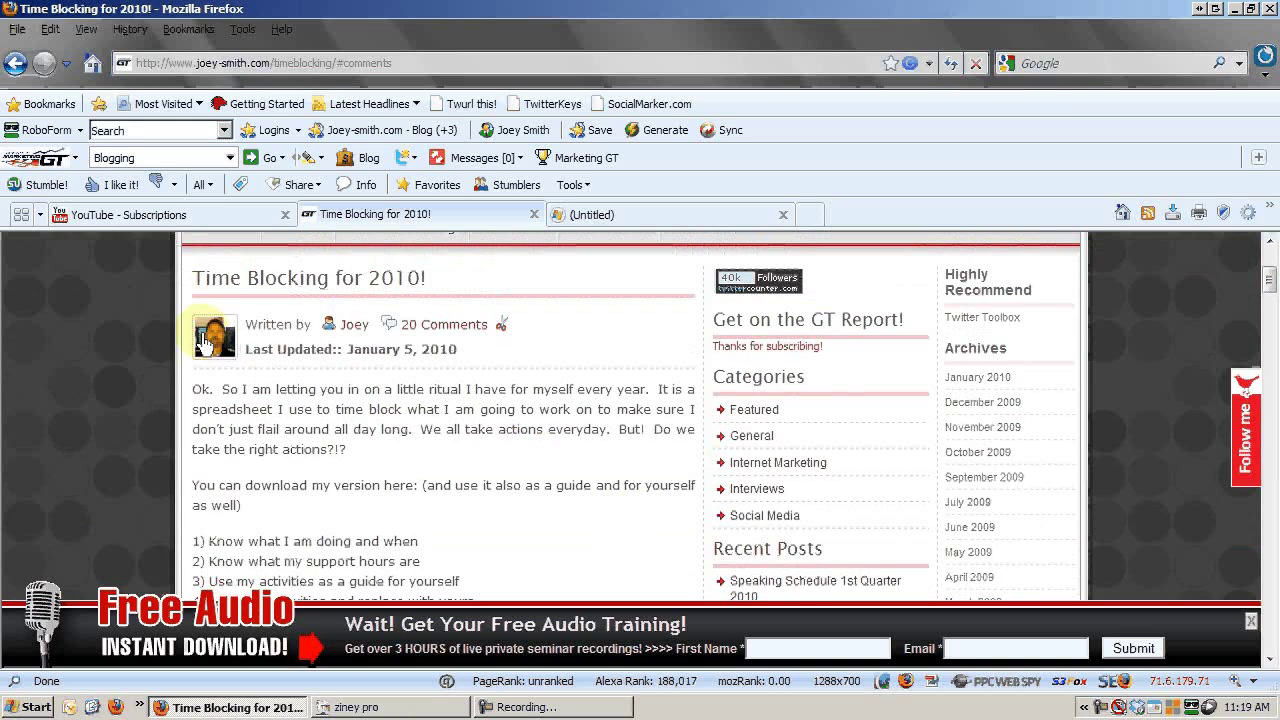
pyautogui.scroll(-2, 403, 390)
pyautogui.scroll(-10, 405, 388)
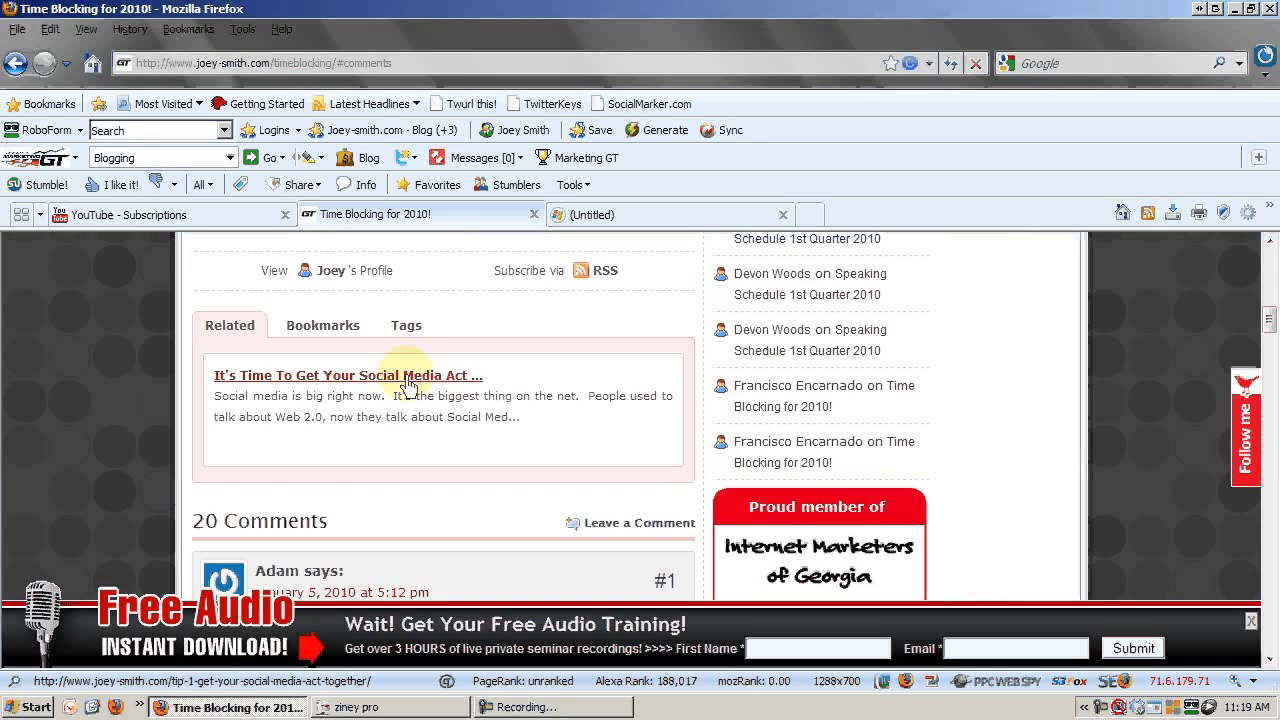
pyautogui.scroll(-1, 408, 385)
pyautogui.scroll(1, 394, 380)
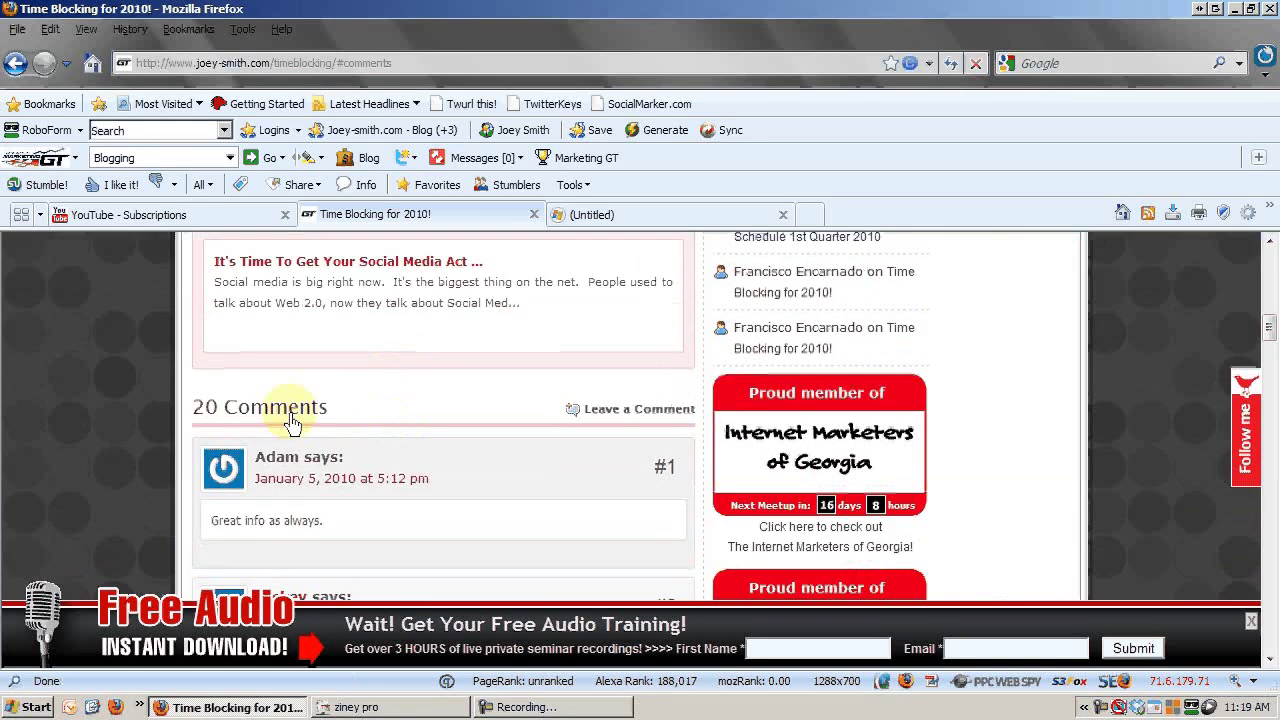
pyautogui.scroll(-2, 420, 409)
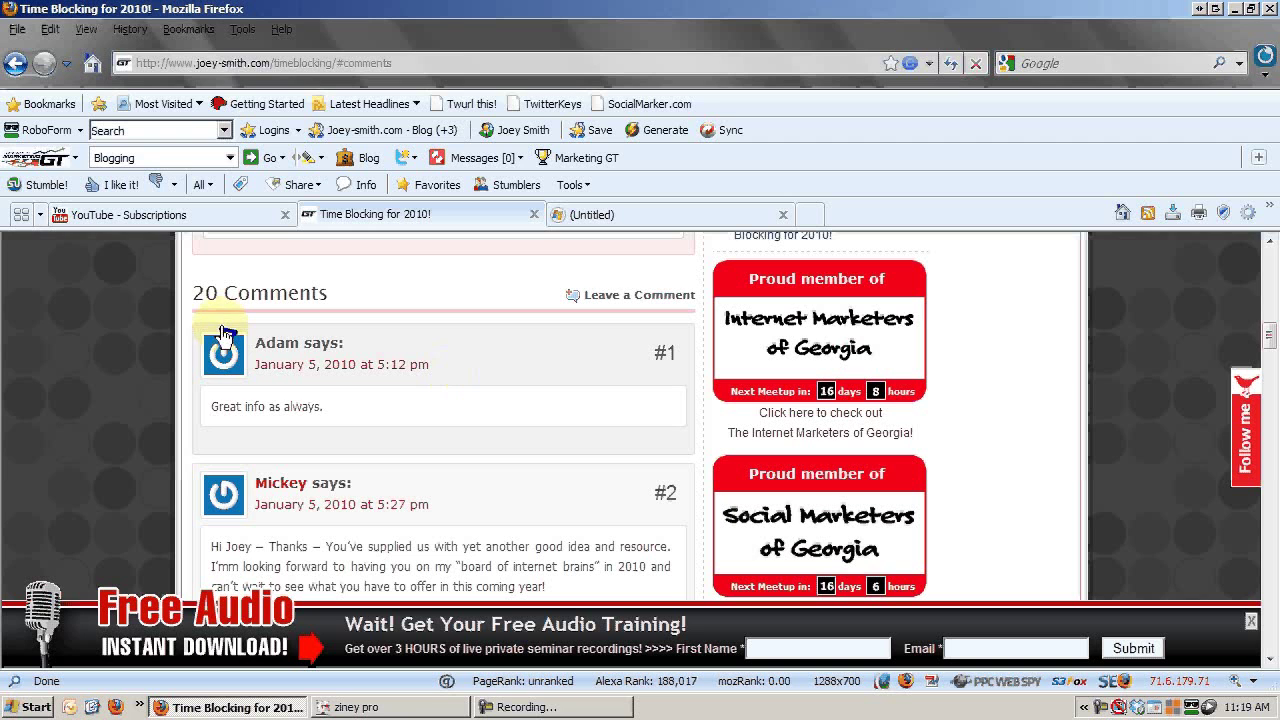
# Mark the default avatars on the first two comments with the annotation pen, then clear the marks.
pyautogui.moveTo(225, 326)
pyautogui.mouseDown()
pyautogui.moveTo(245, 392)
pyautogui.moveTo(257, 378)
pyautogui.mouseUp()
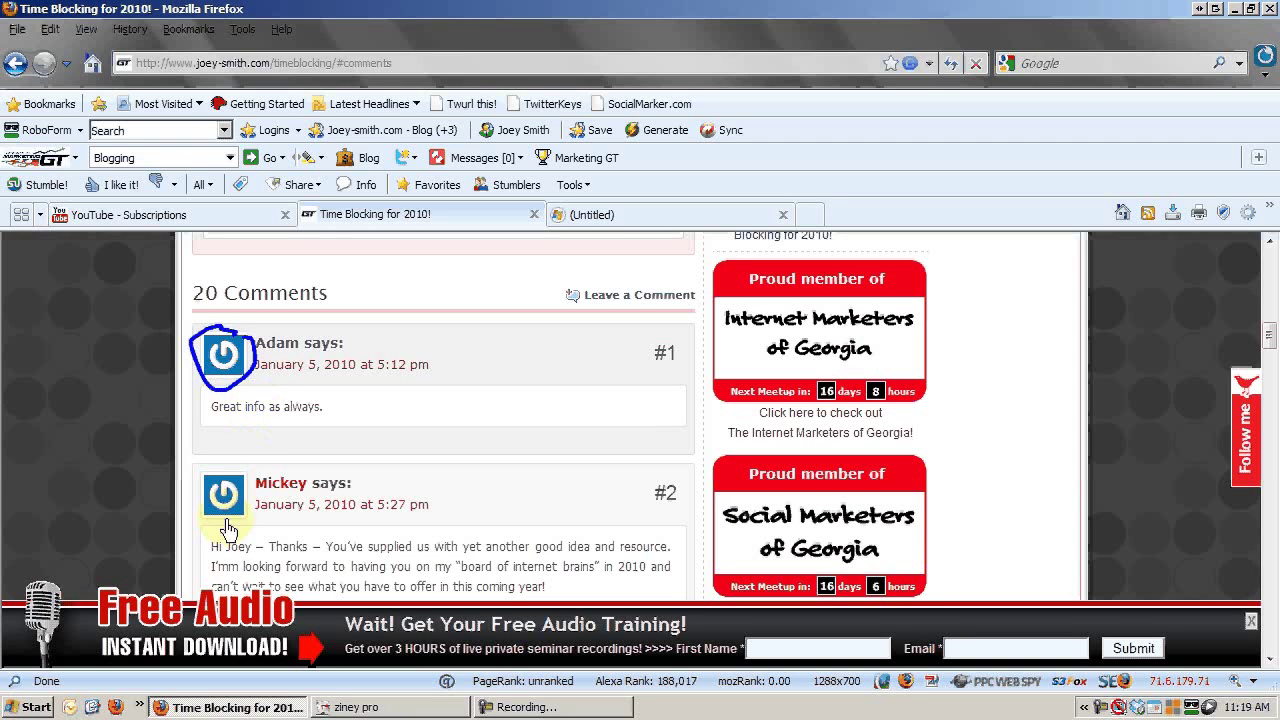
pyautogui.moveTo(198, 522); pyautogui.dragTo(254, 517)
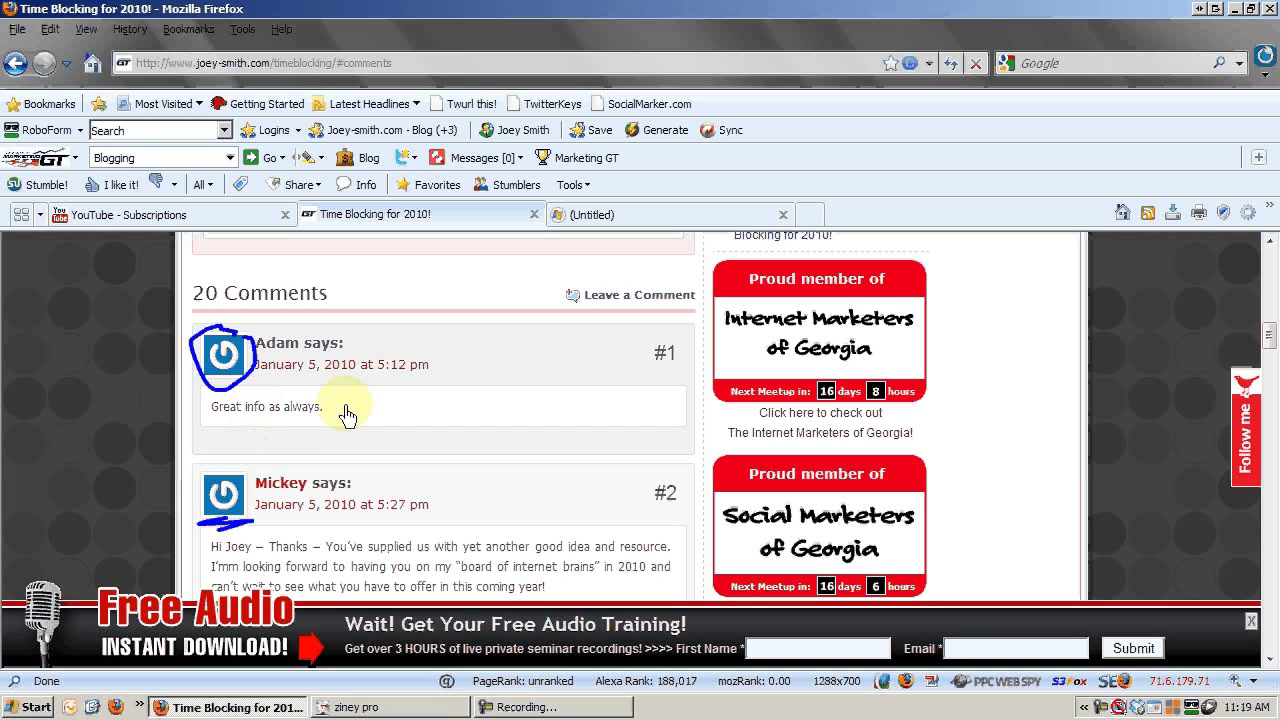
pyautogui.press('Escape')
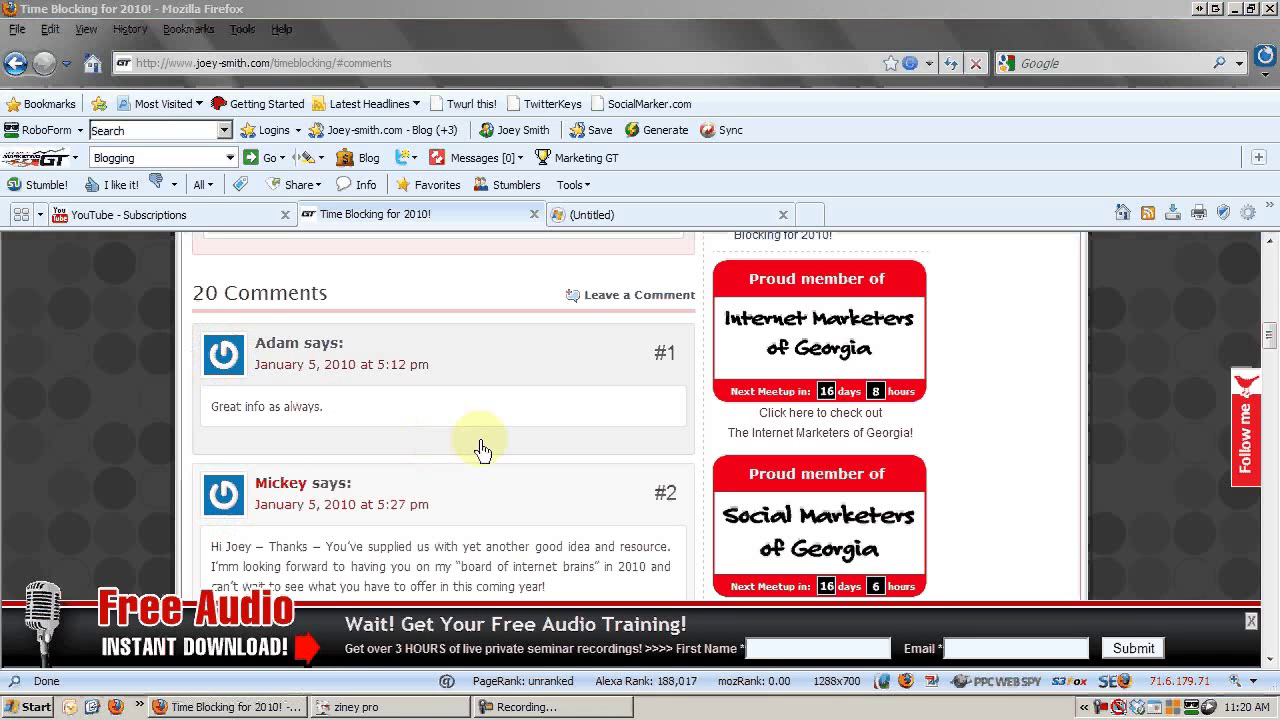
pyautogui.hotkey('ctrl', 'shift', 'd')
# Scroll down to comment #5 and circle its photo avatar, then clear the mark.
pyautogui.scroll(-1, 510, 470)
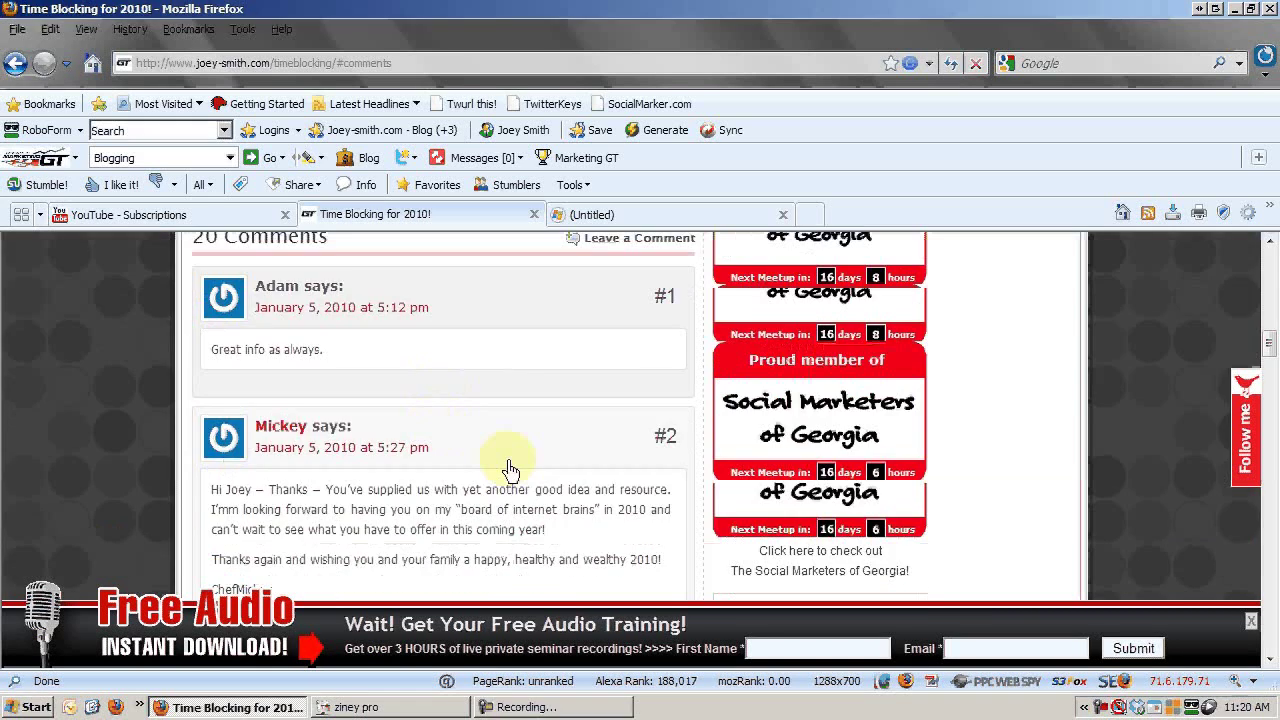
pyautogui.scroll(-7, 510, 470)
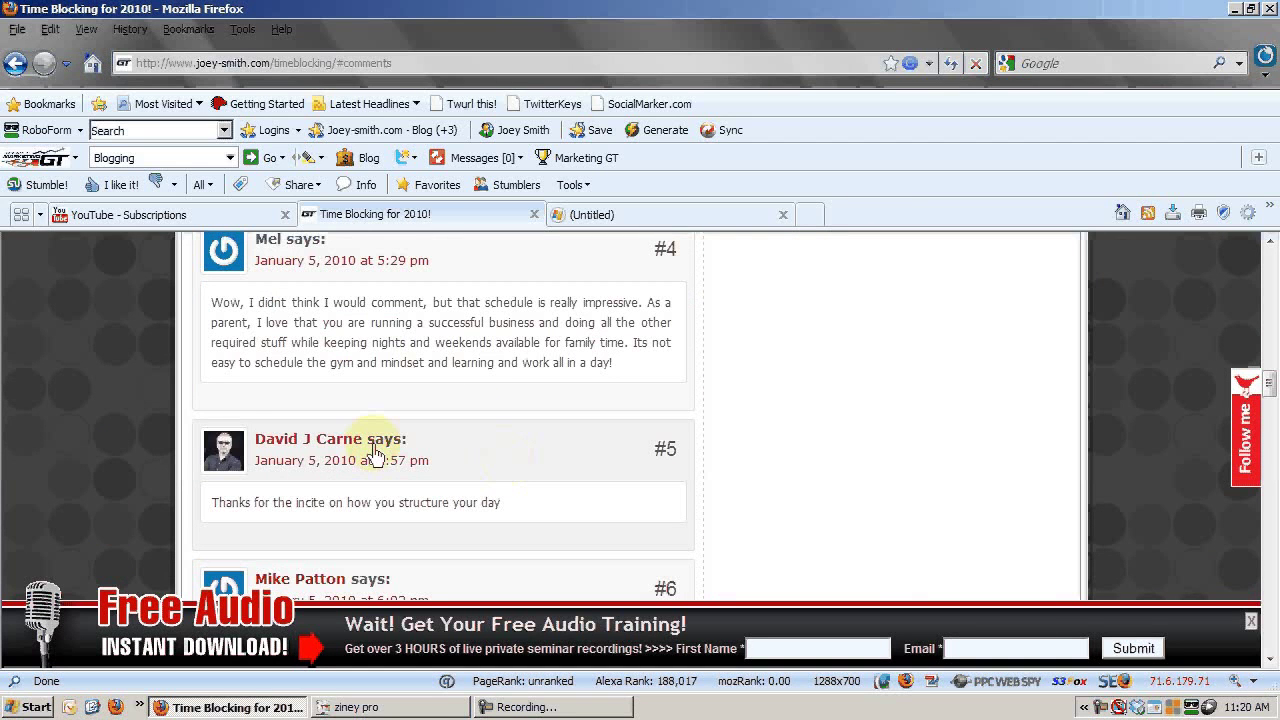
pyautogui.moveTo(230, 500)
pyautogui.mouseDown()
pyautogui.moveTo(210, 428)
pyautogui.moveTo(248, 460)
pyautogui.mouseUp()
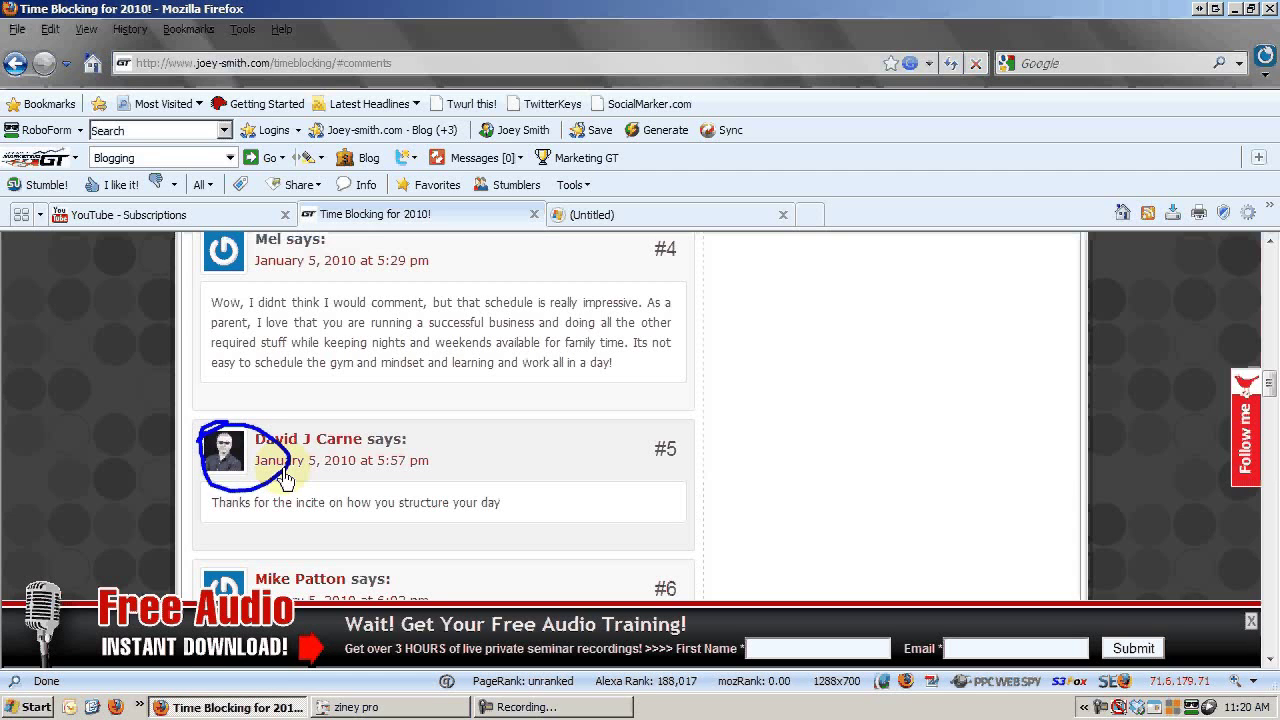
pyautogui.press('Escape')
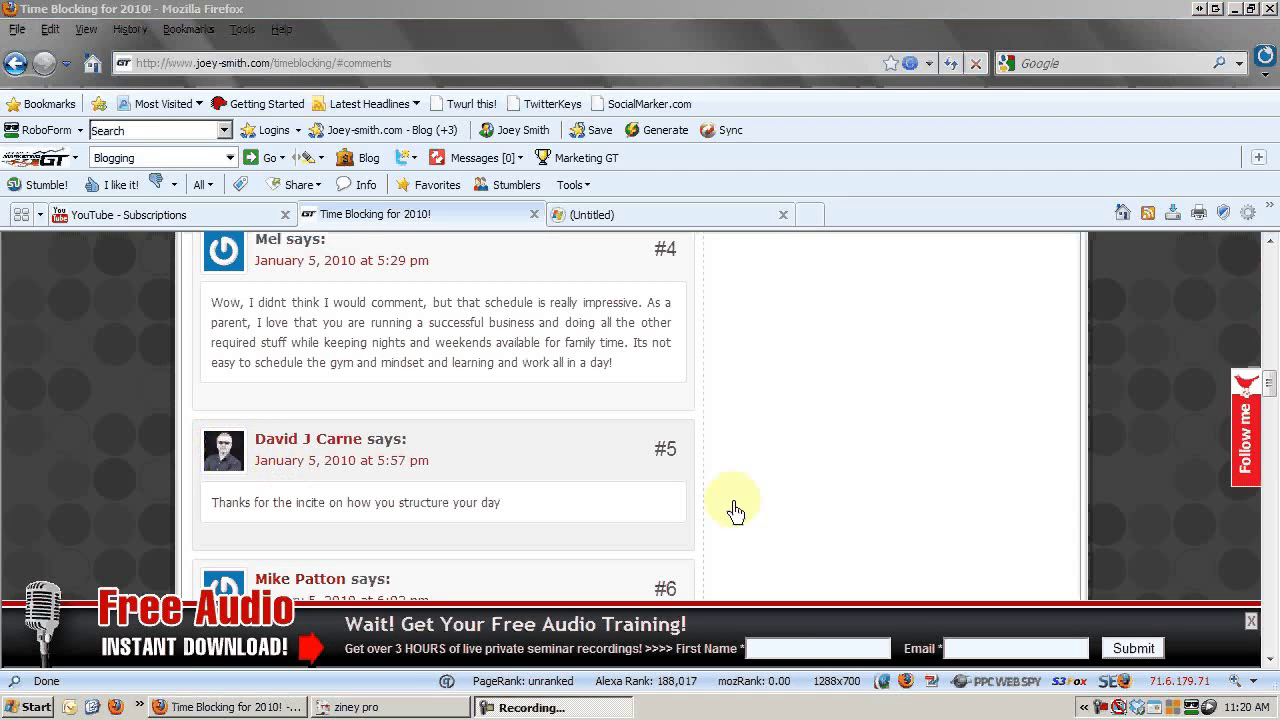
# Circle the photo avatar on comment #7, then clear the annotation.
pyautogui.click(735, 511)
pyautogui.scroll(-8, 738, 507)
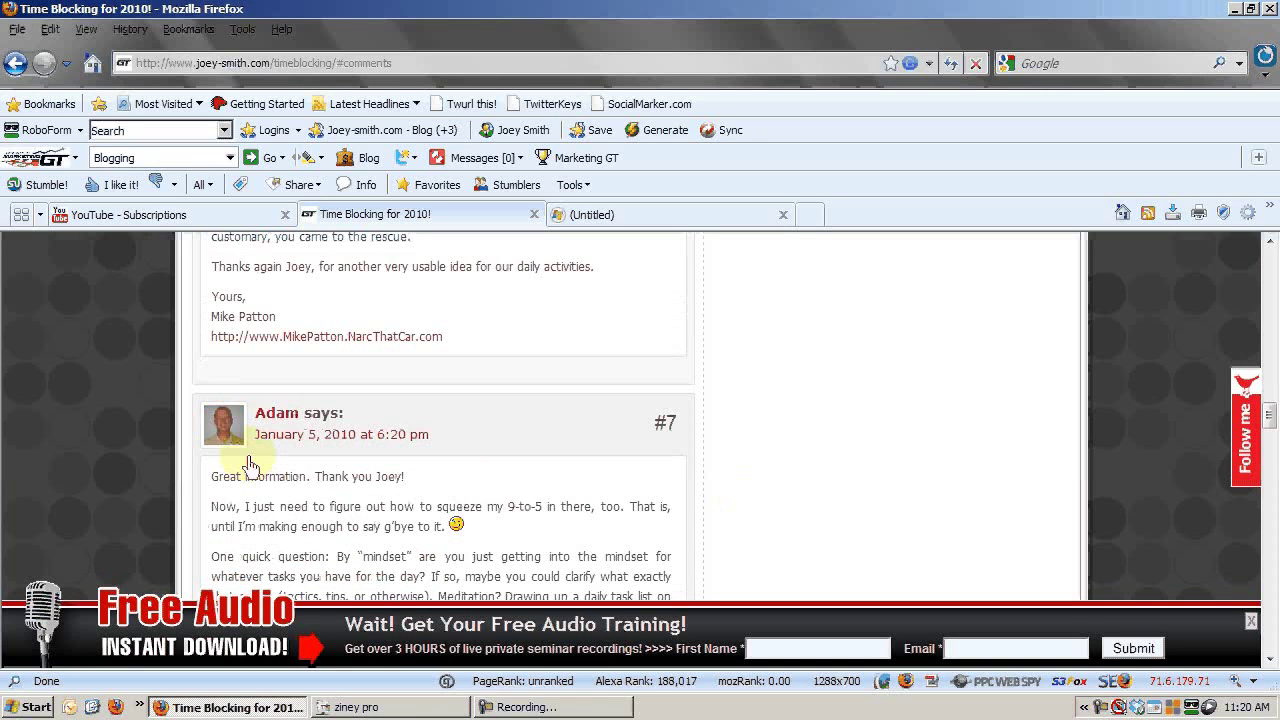
pyautogui.moveTo(212, 477); pyautogui.dragTo(214, 480)
pyautogui.press('Escape')
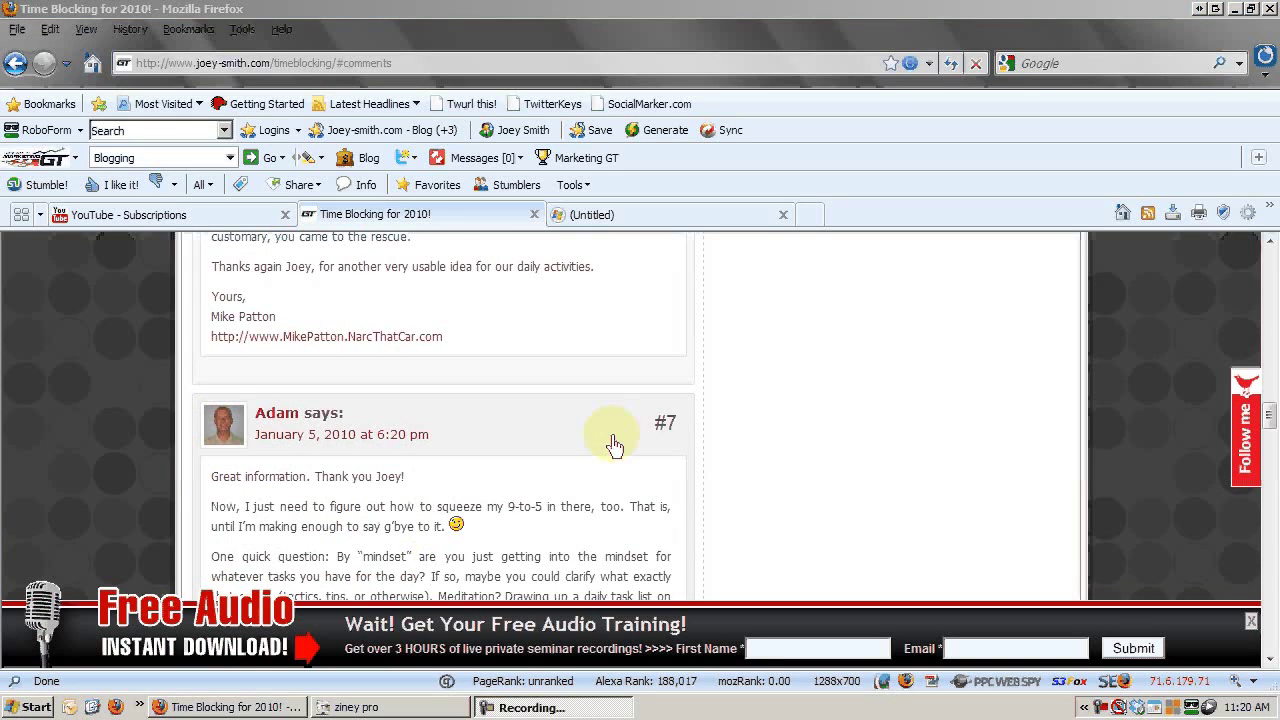
# Scroll down through the comments to #20, then back up to comments #16 and #17.
pyautogui.click(614, 446)
pyautogui.scroll(-15, 614, 446)
pyautogui.scroll(-4, 480, 371)
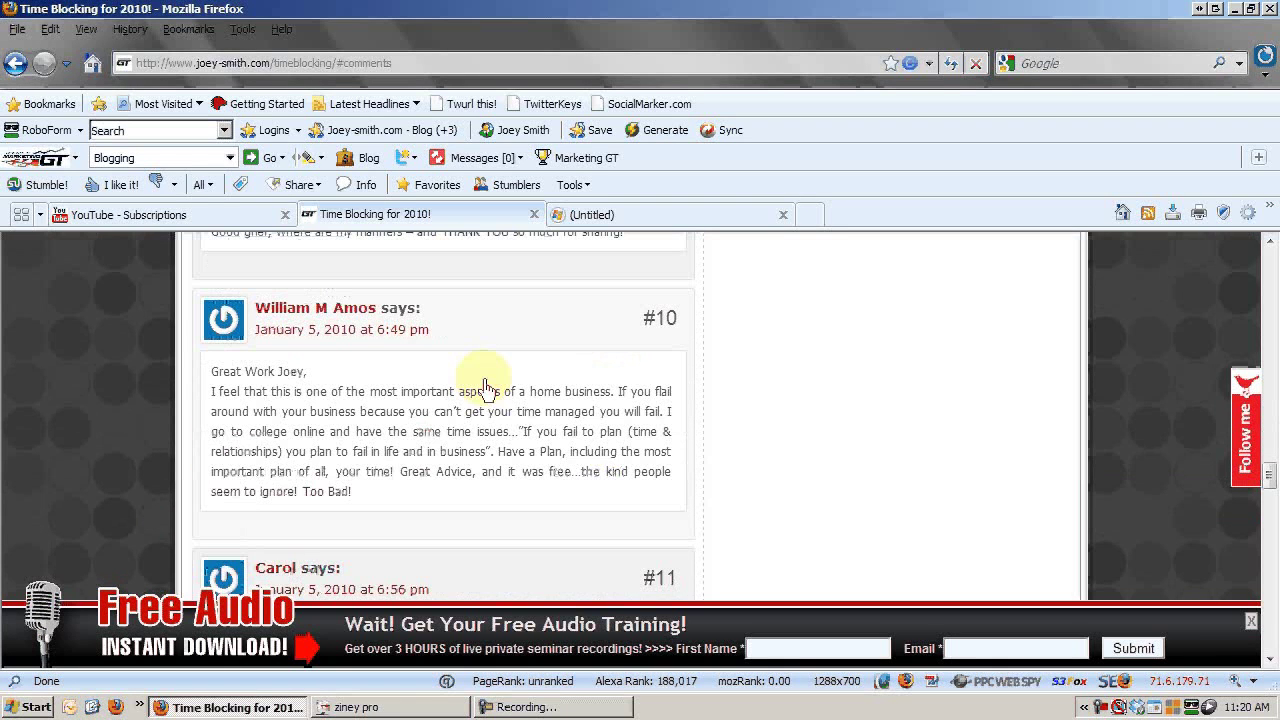
pyautogui.scroll(-5, 475, 482)
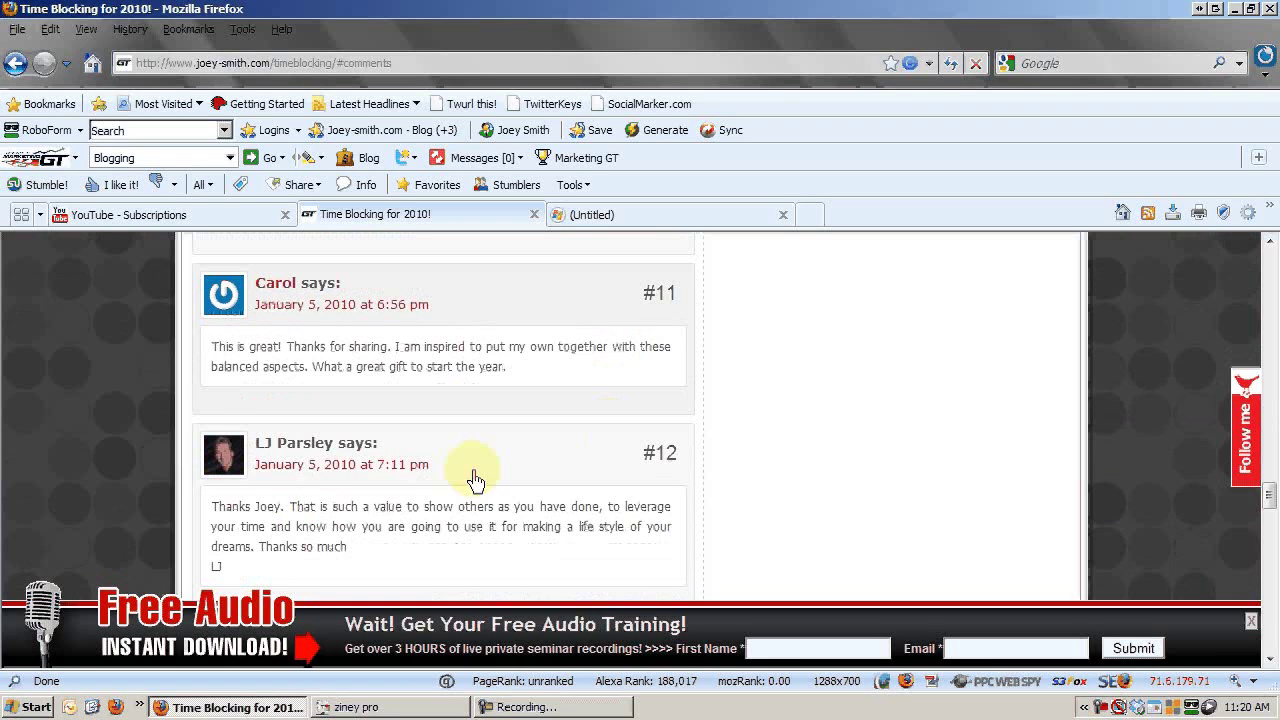
pyautogui.scroll(-5, 475, 482)
pyautogui.scroll(-6, 479, 476)
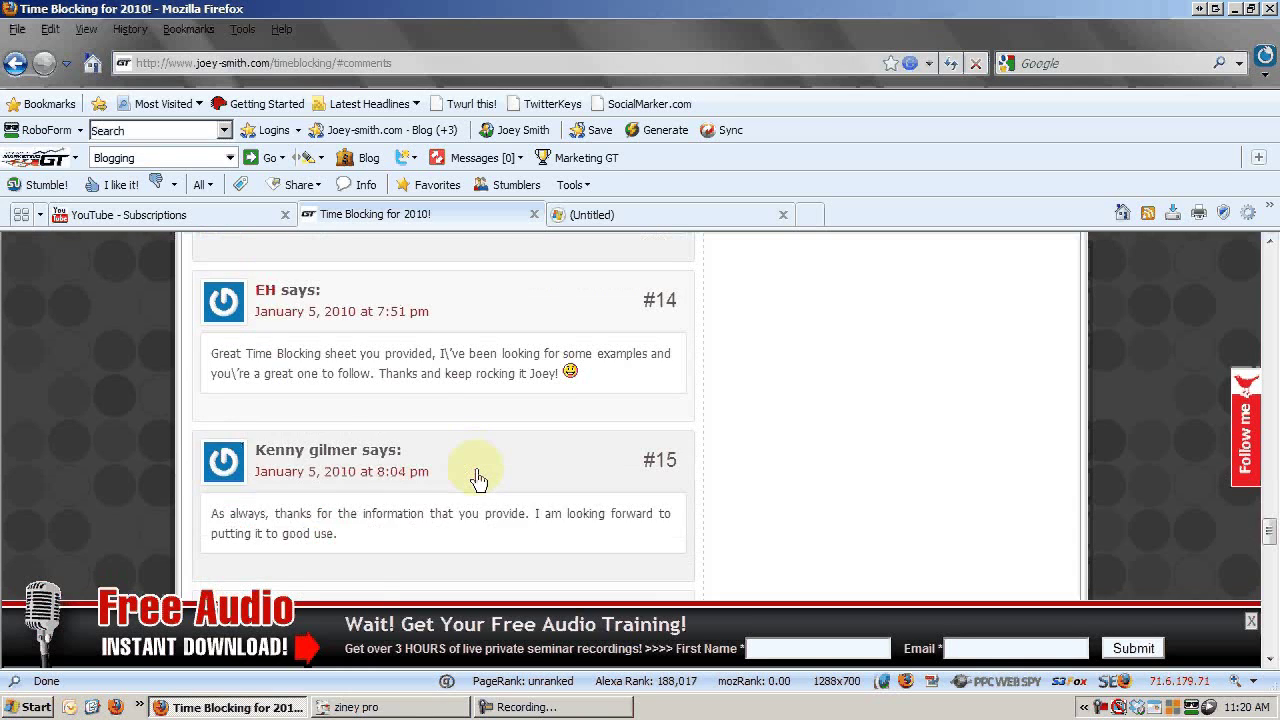
pyautogui.scroll(-3, 441, 515)
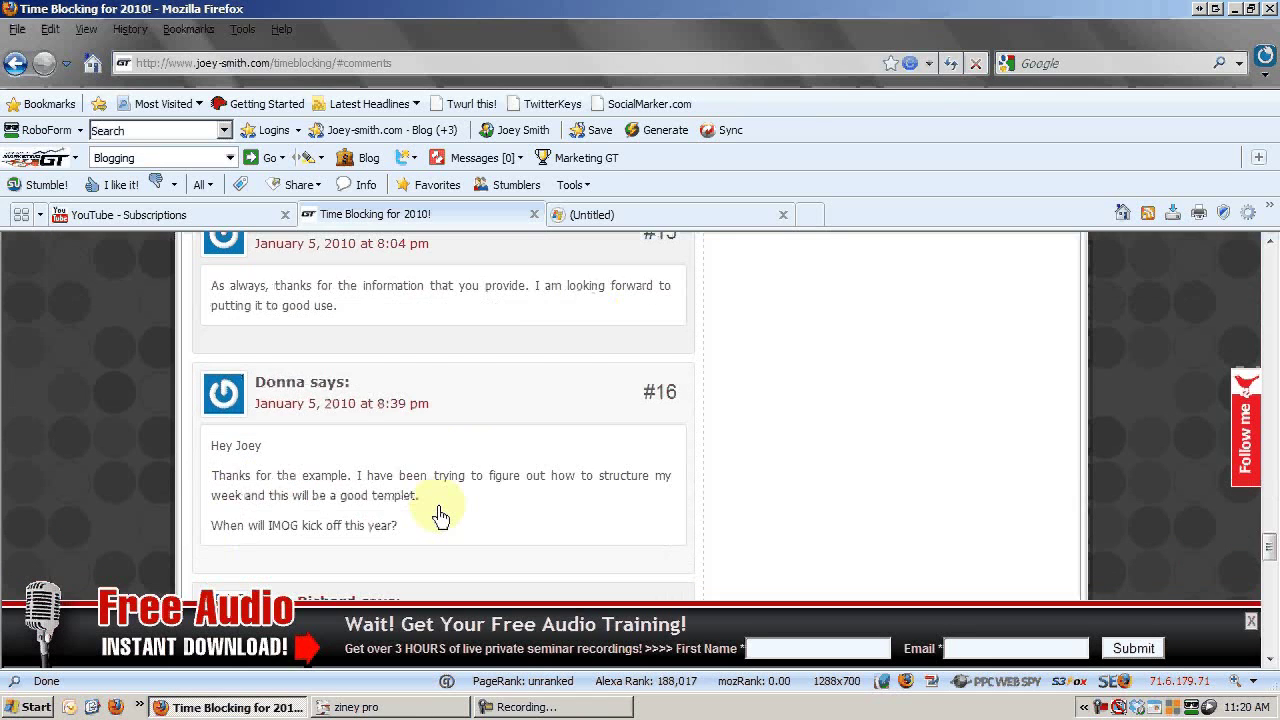
pyautogui.scroll(-3, 441, 515)
pyautogui.scroll(-3, 451, 517)
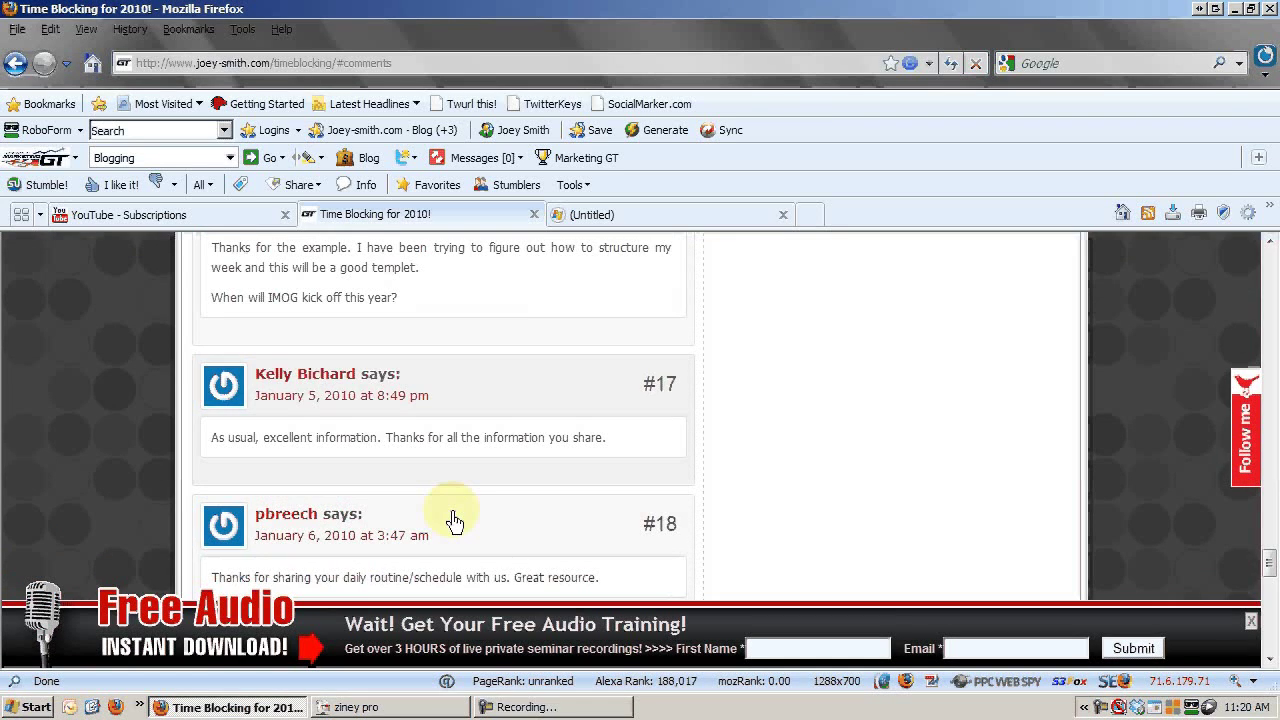
pyautogui.scroll(-1, 451, 517)
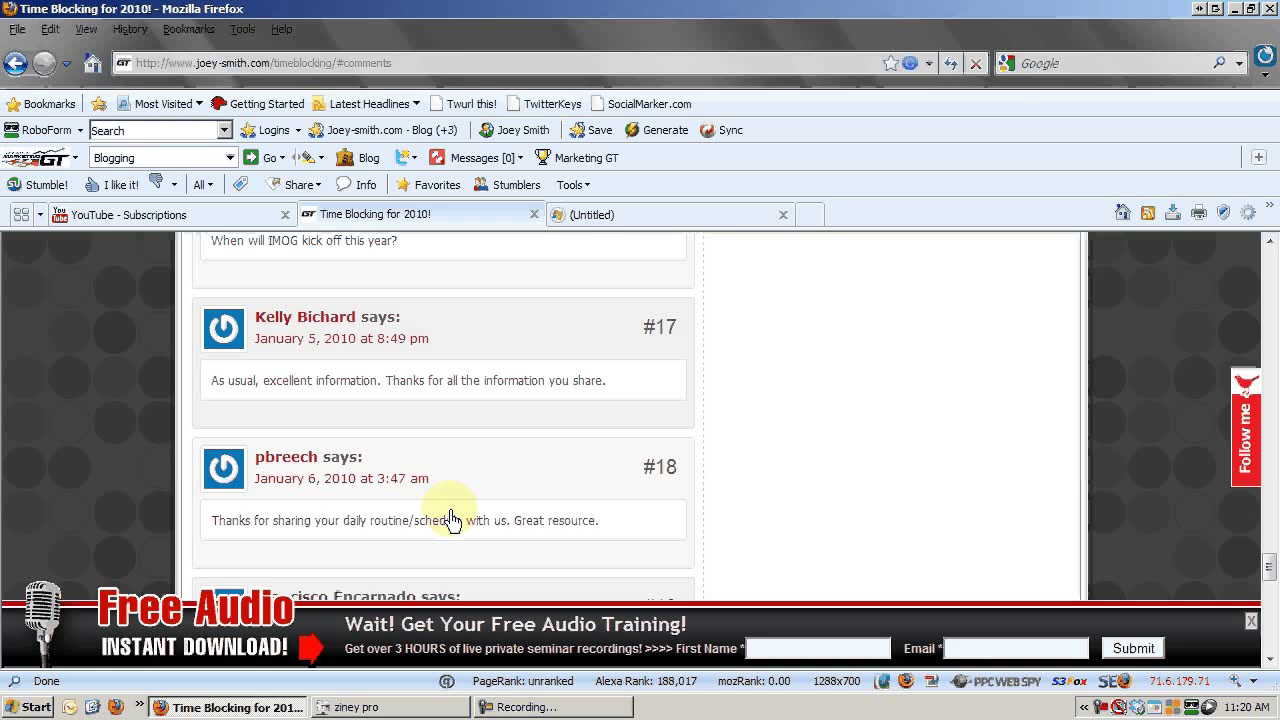
pyautogui.scroll(-6, 853, 445)
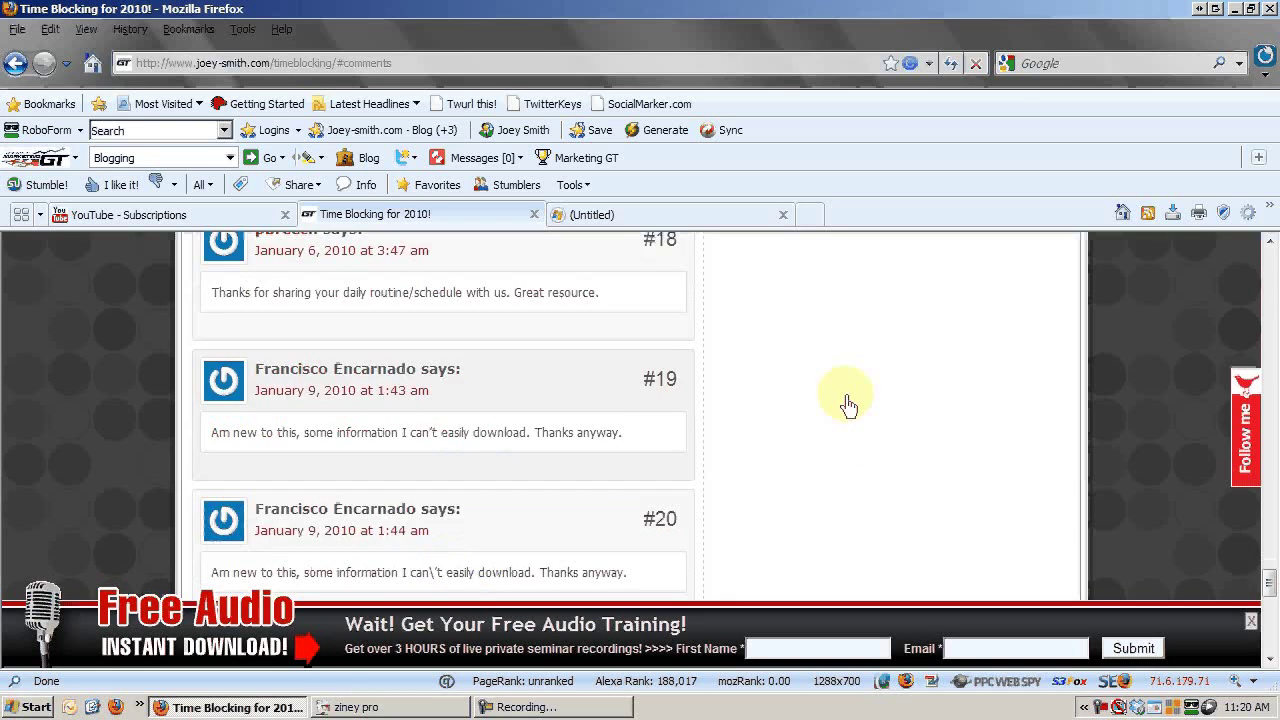
pyautogui.scroll(6, 848, 404)
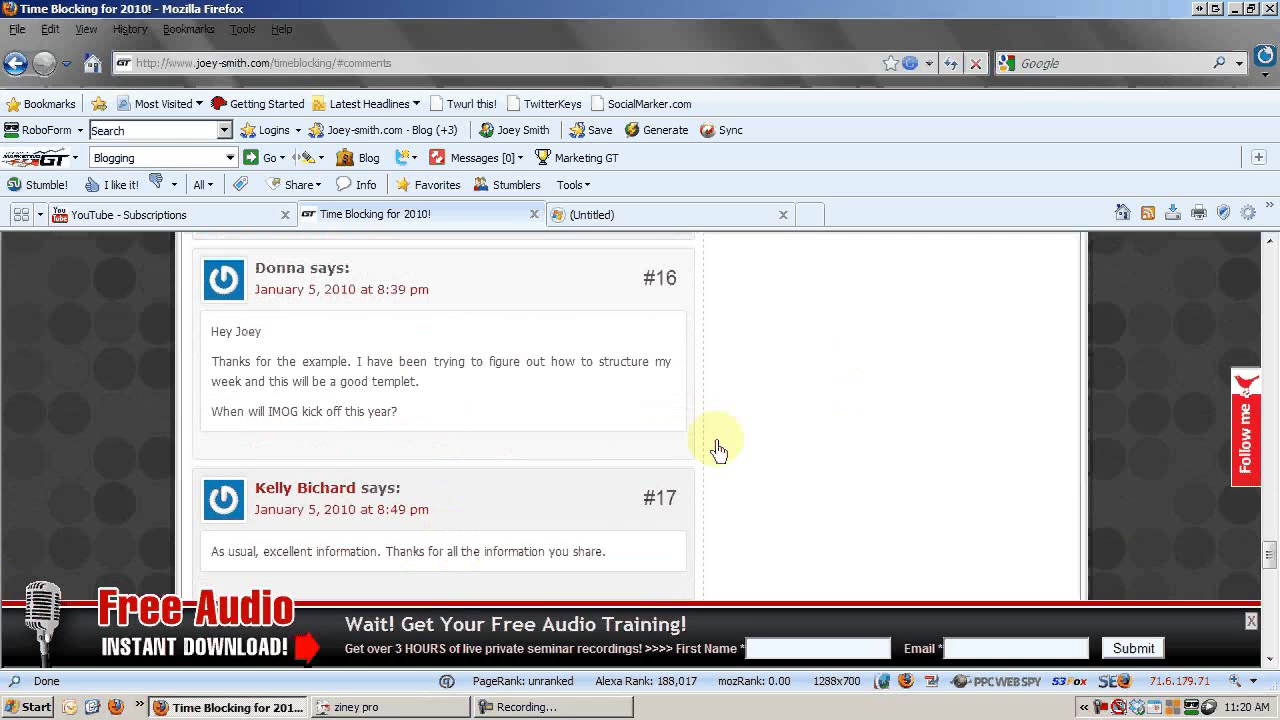
pyautogui.scroll(10, 718, 450)
# Load en.gravatar.com in the empty Untitled tab.
pyautogui.click(630, 218)
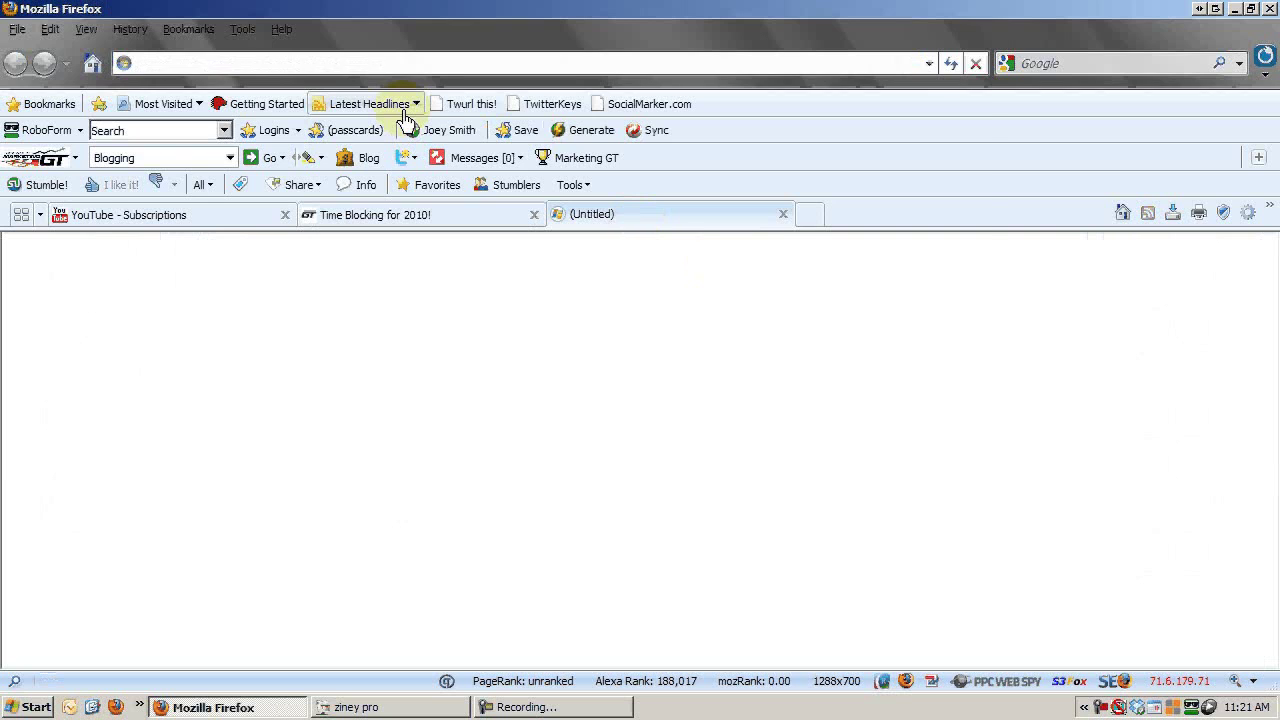
pyautogui.write('en.gravi')
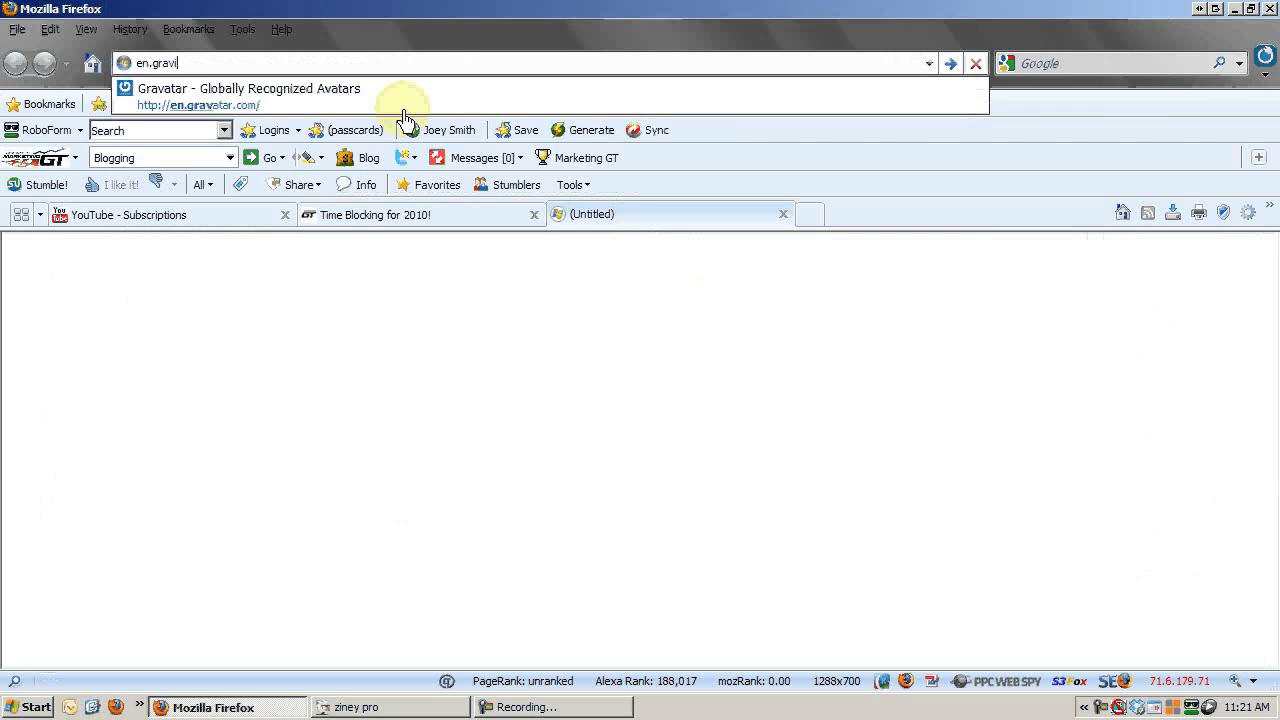
pyautogui.press('BackSpace')
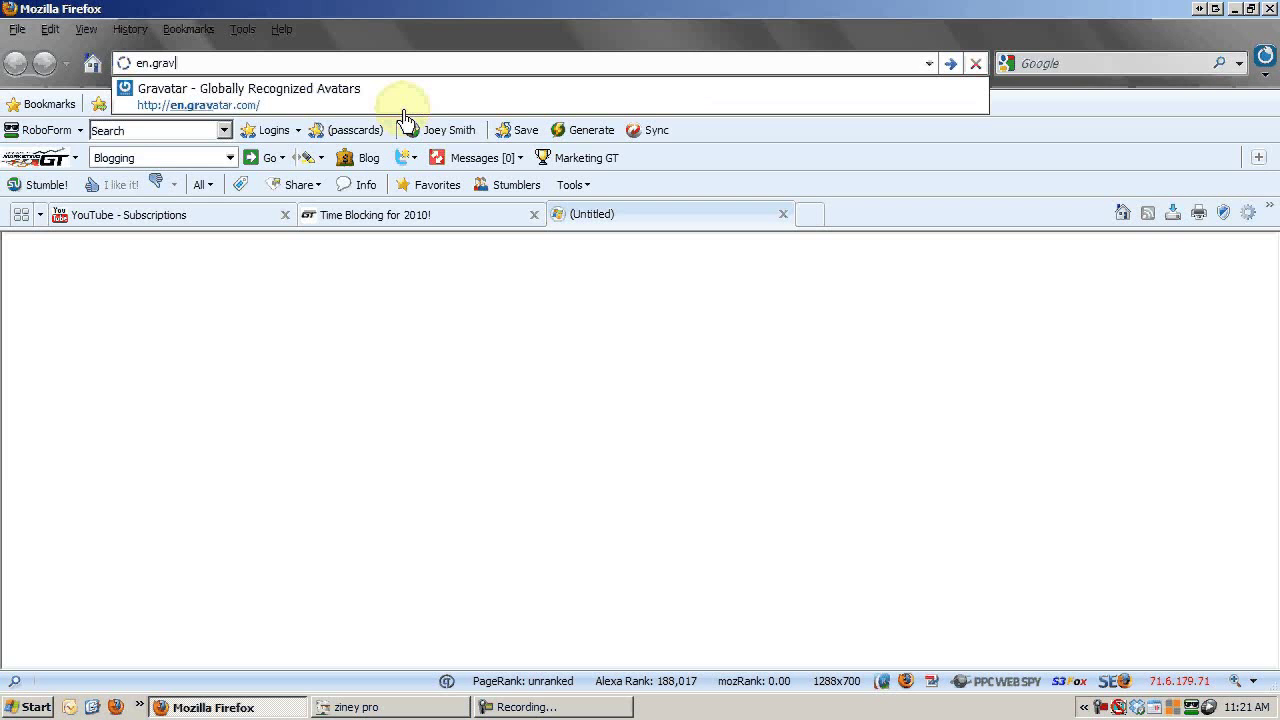
pyautogui.press('Down')
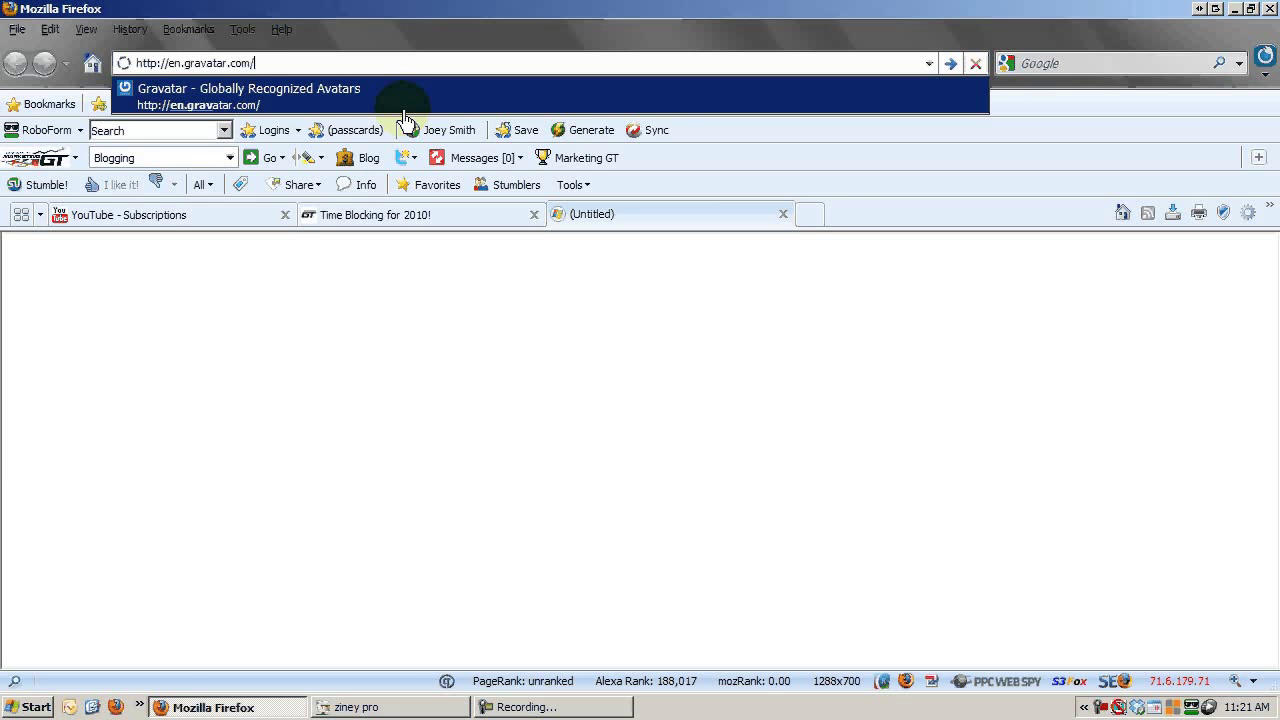
pyautogui.press('Return')
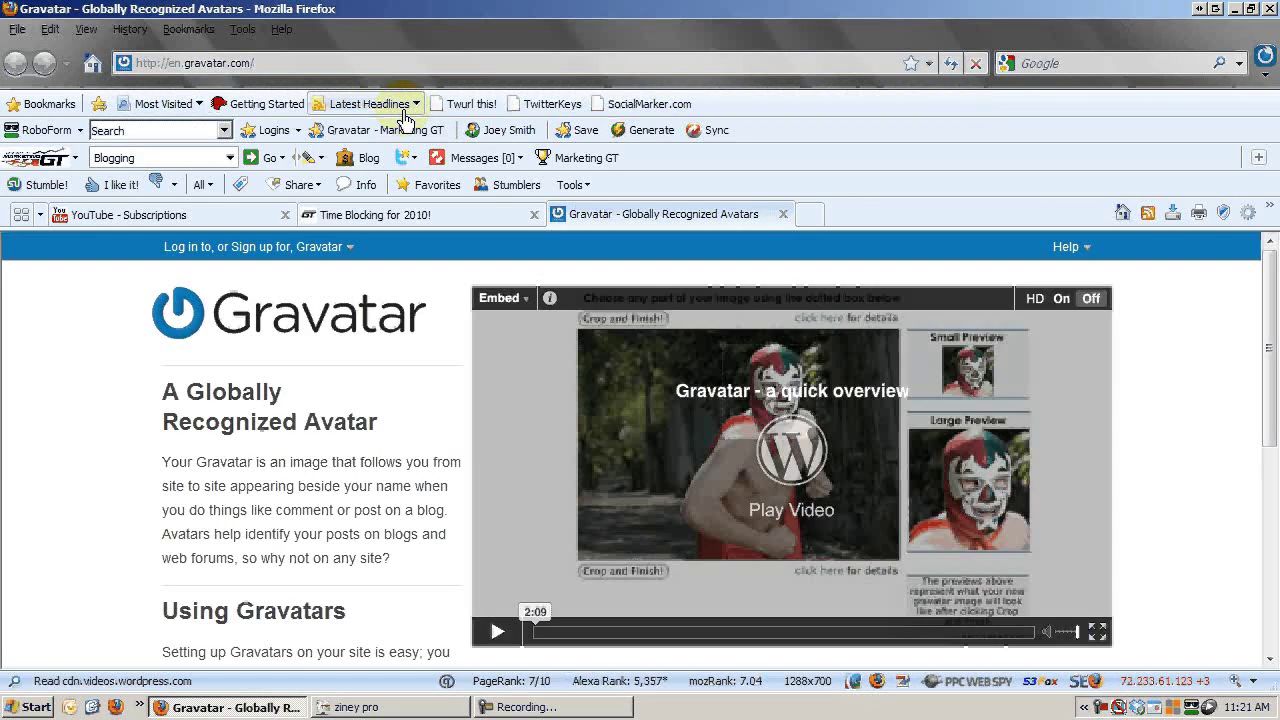
pyautogui.moveTo(177, 256)
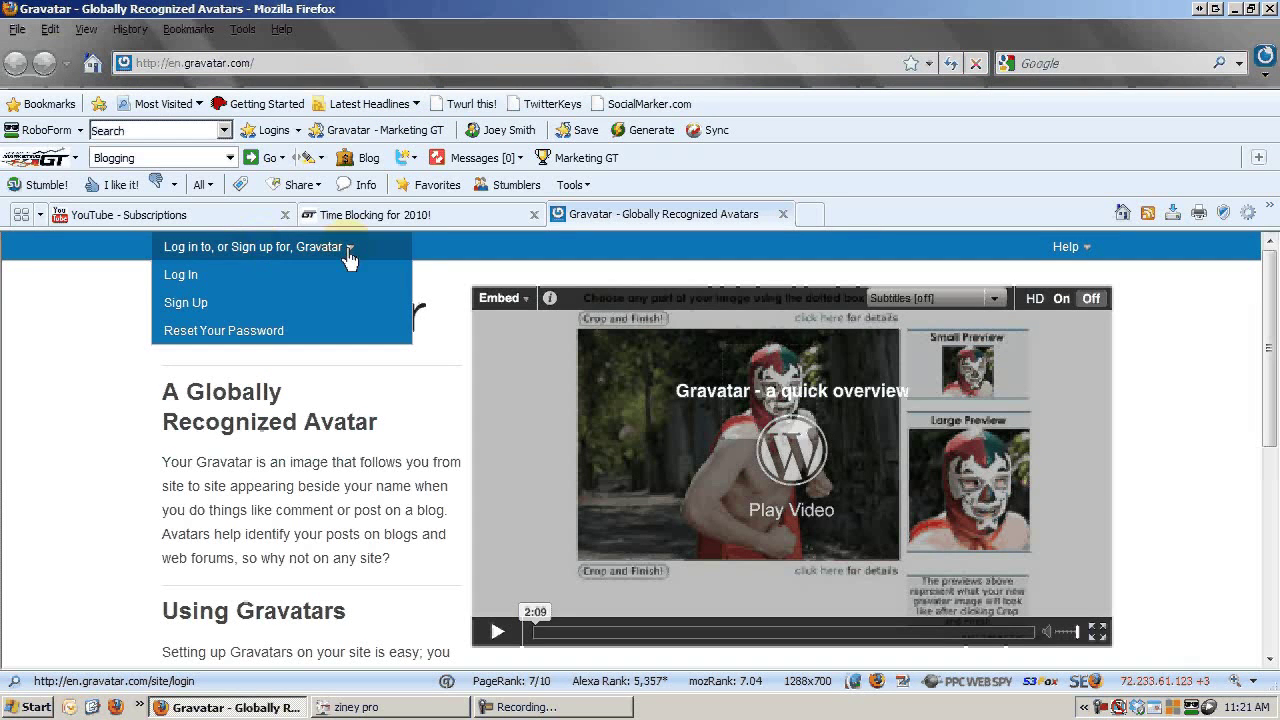
pyautogui.click(184, 305)
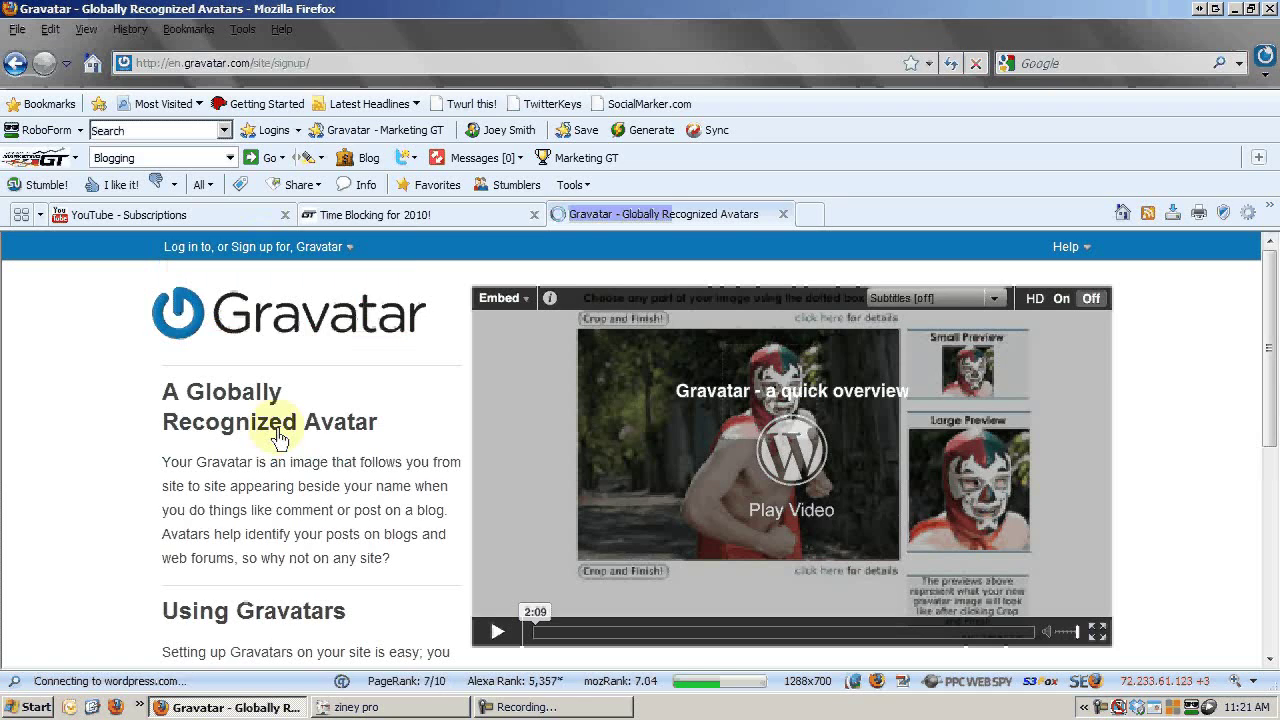
pyautogui.click(620, 429)
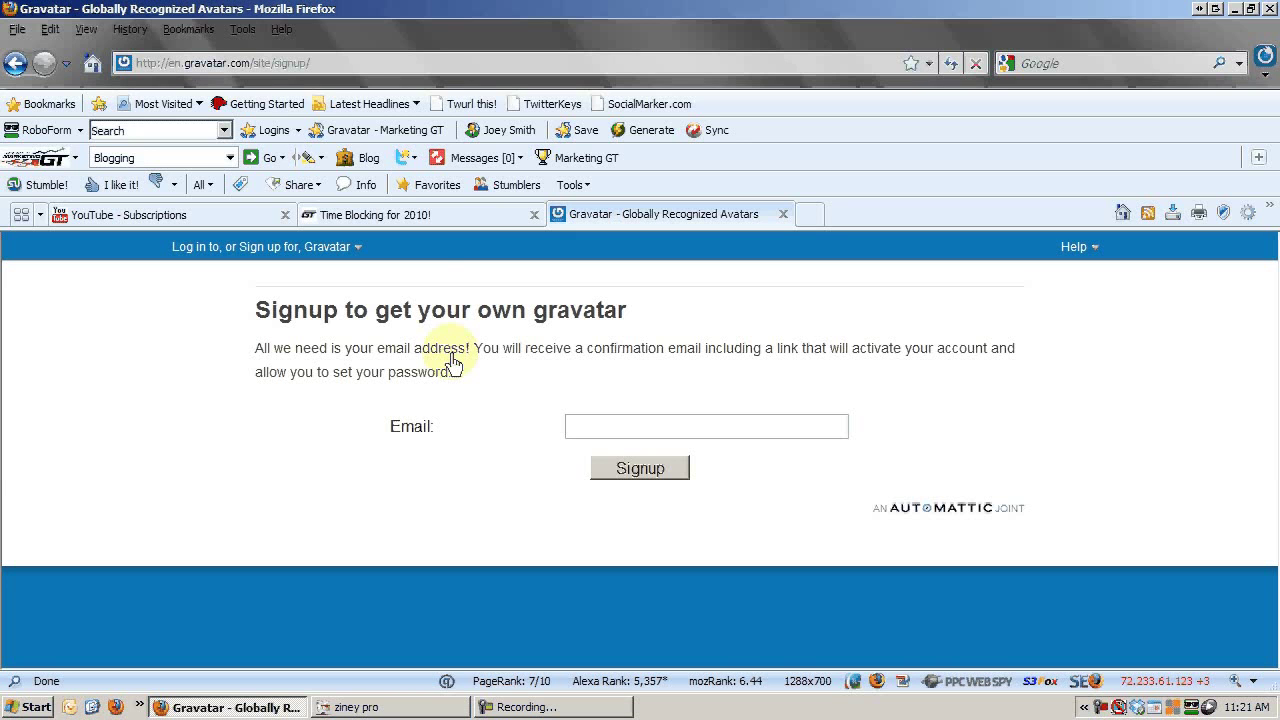
pyautogui.click(455, 216)
# Bring up the Leave a Comment form and check the saved entries in Name, Mail and Website.
pyautogui.scroll(-2, 1217, 444)
pyautogui.moveTo(1269, 482); pyautogui.dragTo(1268, 612)
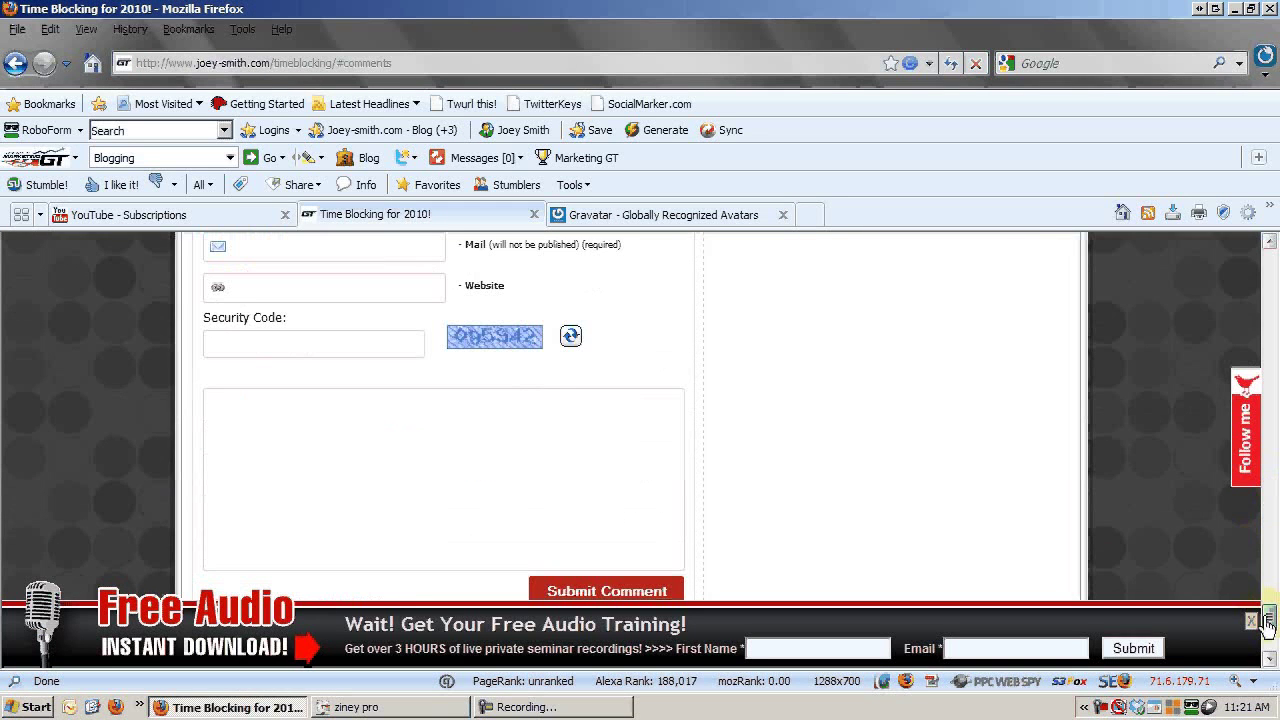
pyautogui.scroll(2, 565, 540)
pyautogui.click(306, 251)
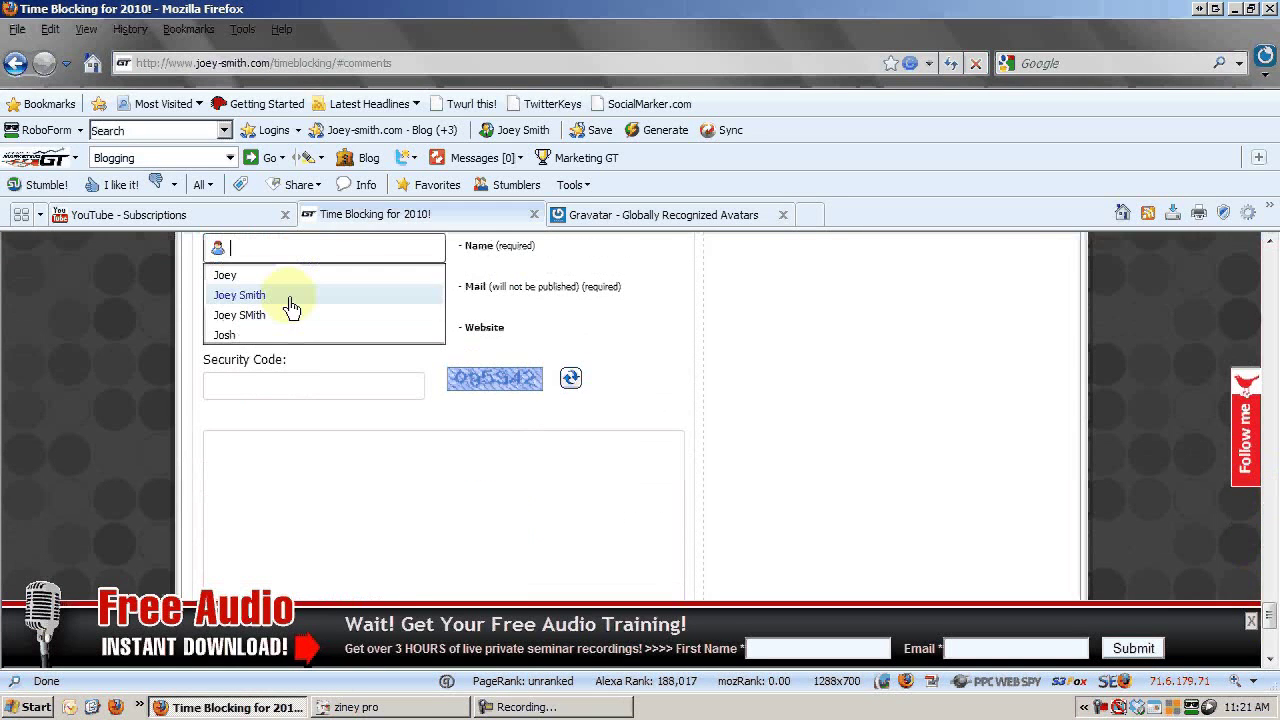
pyautogui.click(340, 313)
pyautogui.click(338, 310)
pyautogui.click(528, 340)
pyautogui.click(408, 334)
pyautogui.click(808, 358)
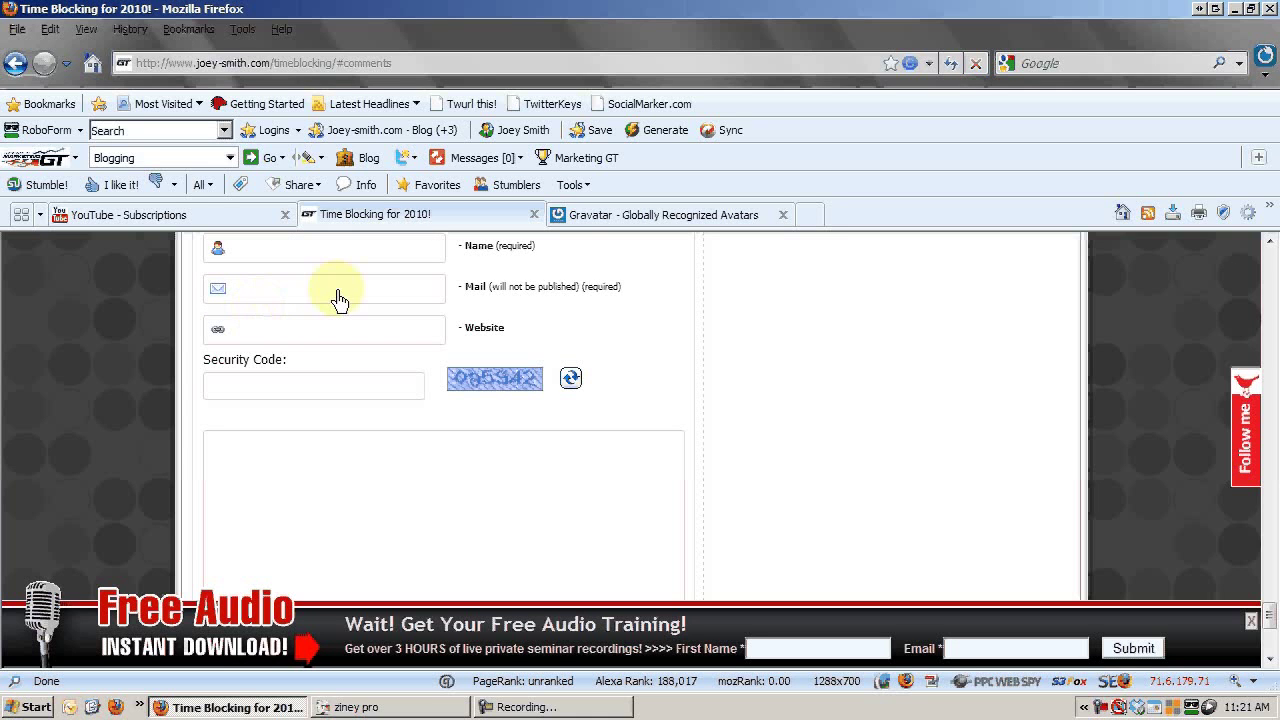
# Enter the blog owner's email address in Gravatar's signup form and submit it.
pyautogui.click(611, 214)
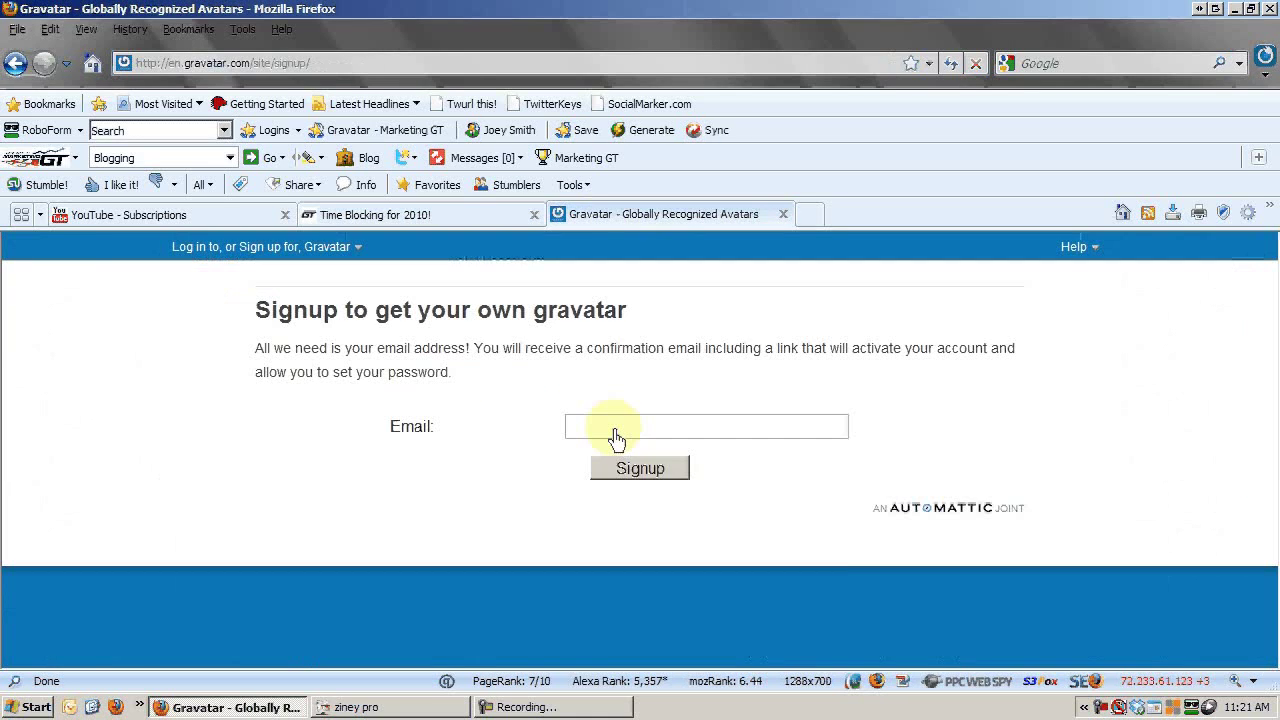
pyautogui.click(612, 430)
pyautogui.click(648, 393)
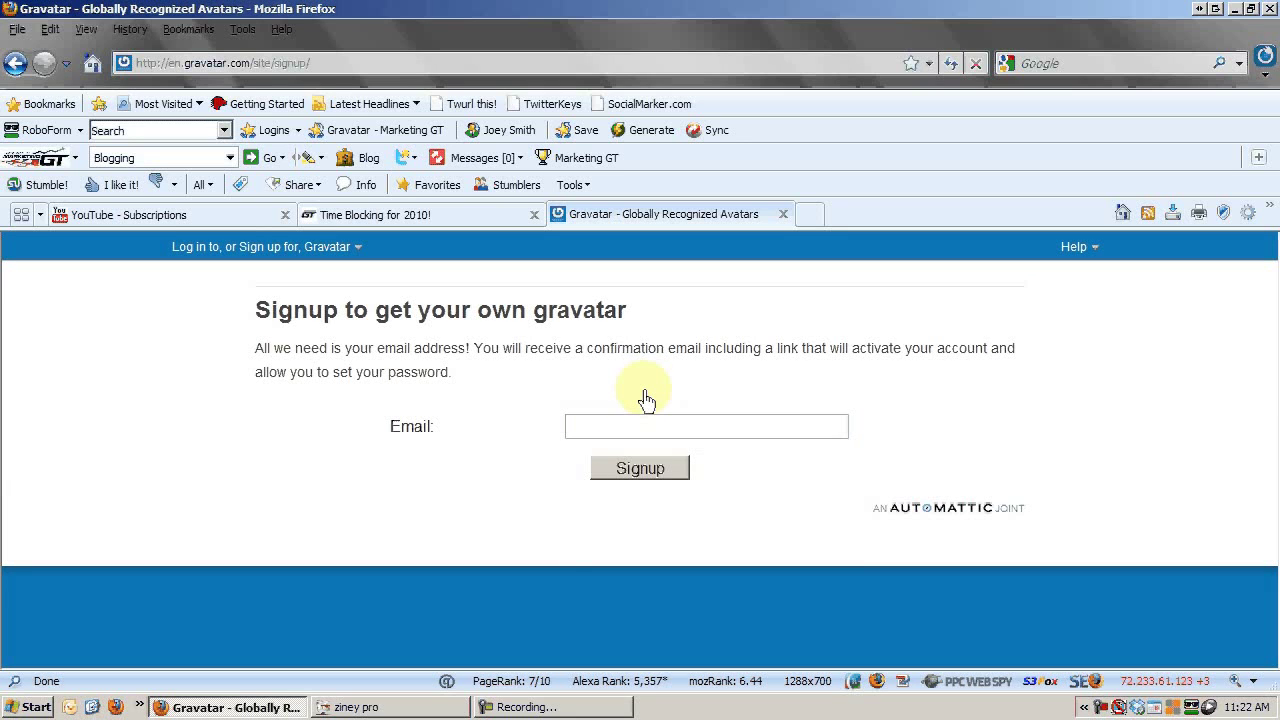
pyautogui.click(639, 428)
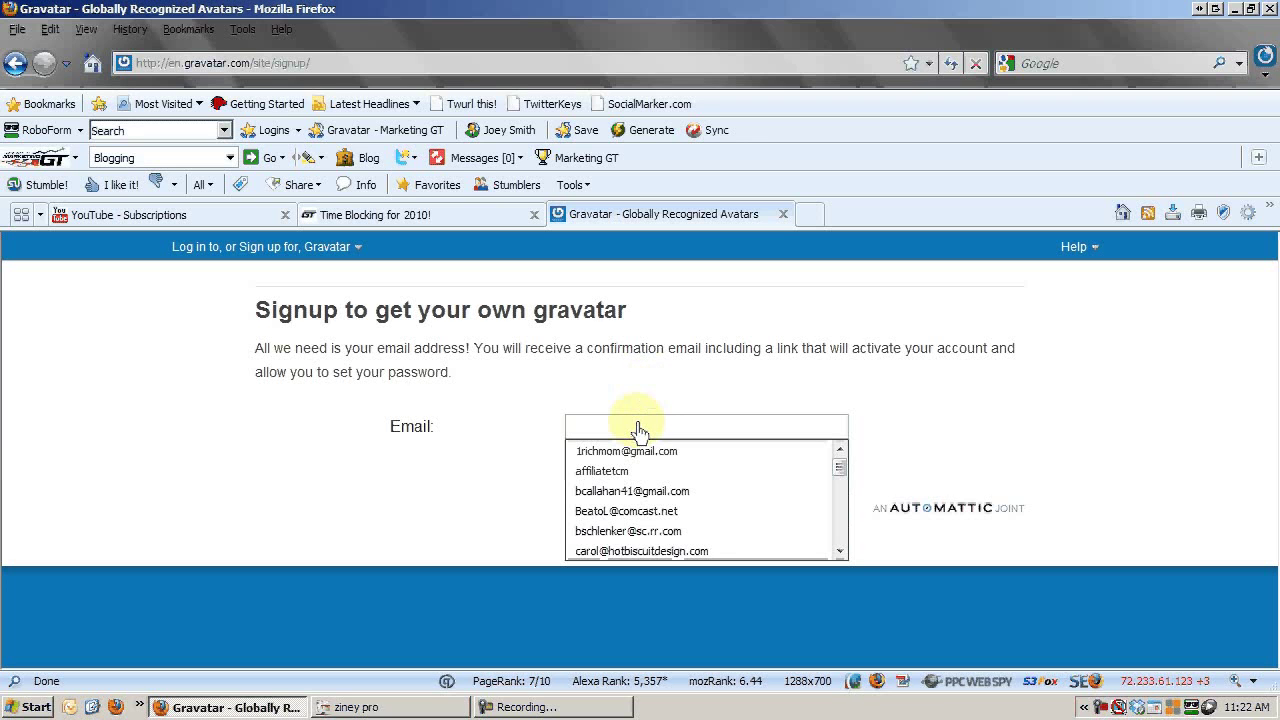
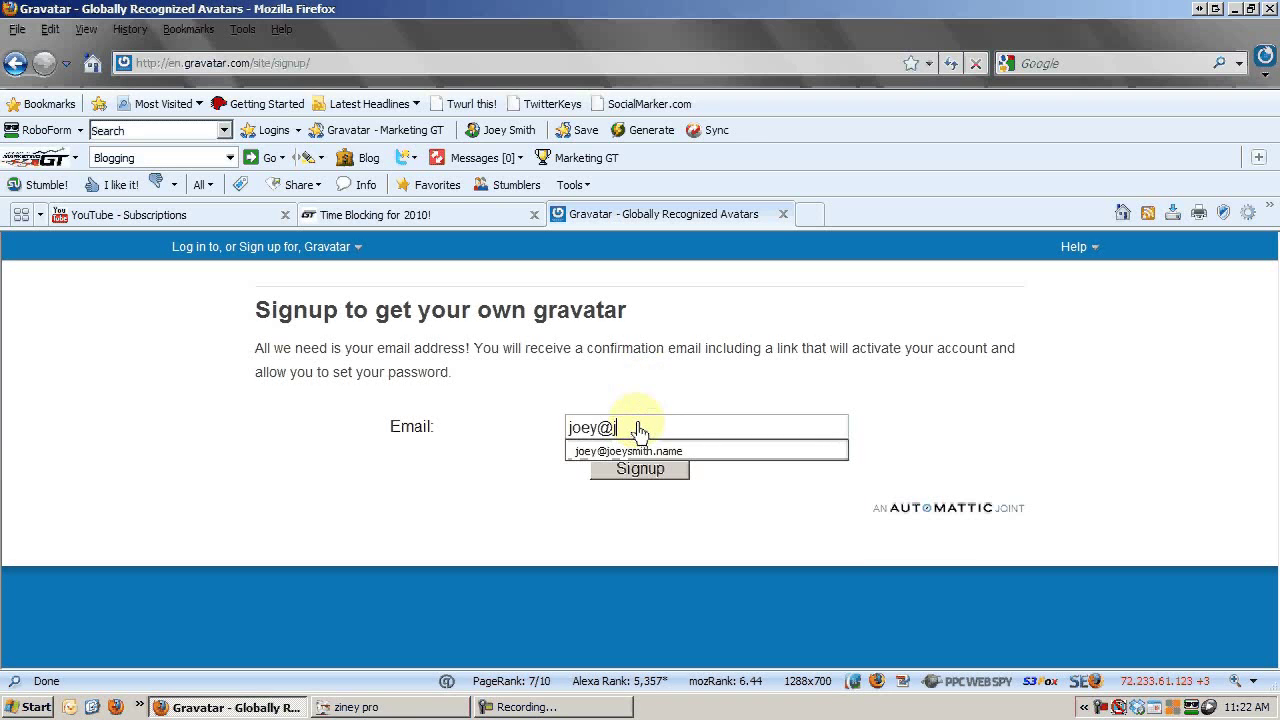
pyautogui.click(683, 358)
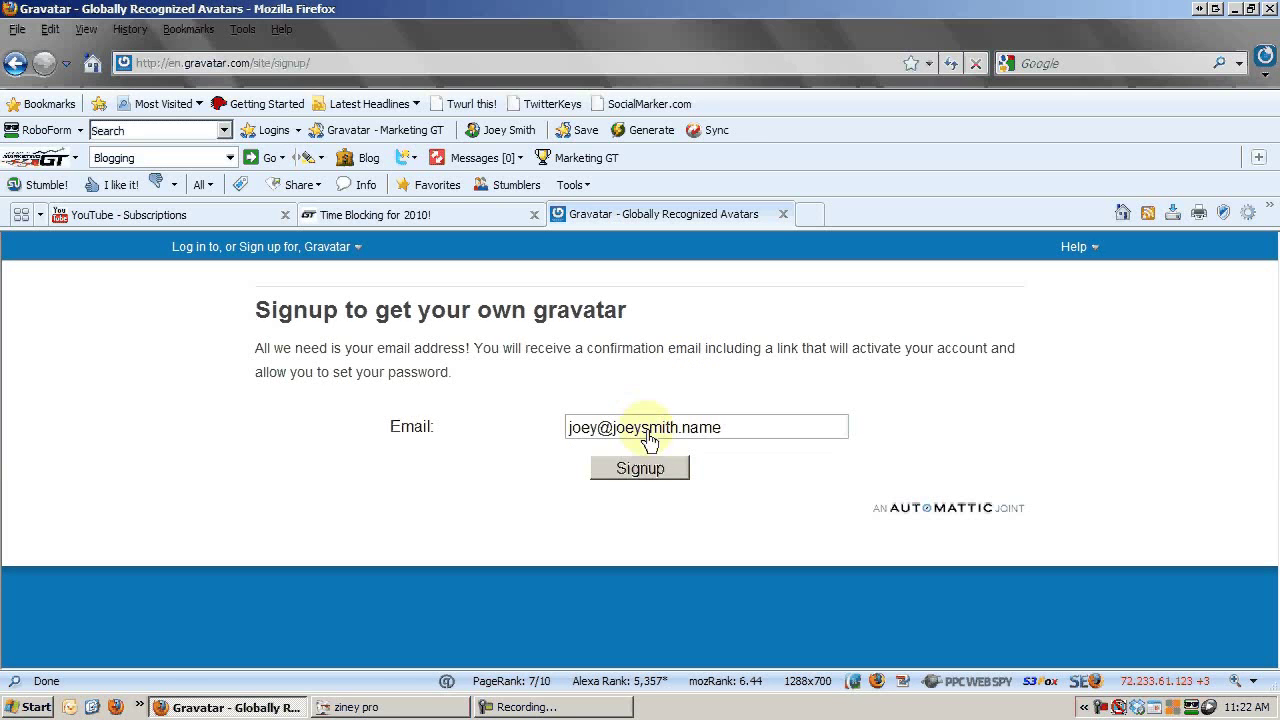
pyautogui.click(650, 470)
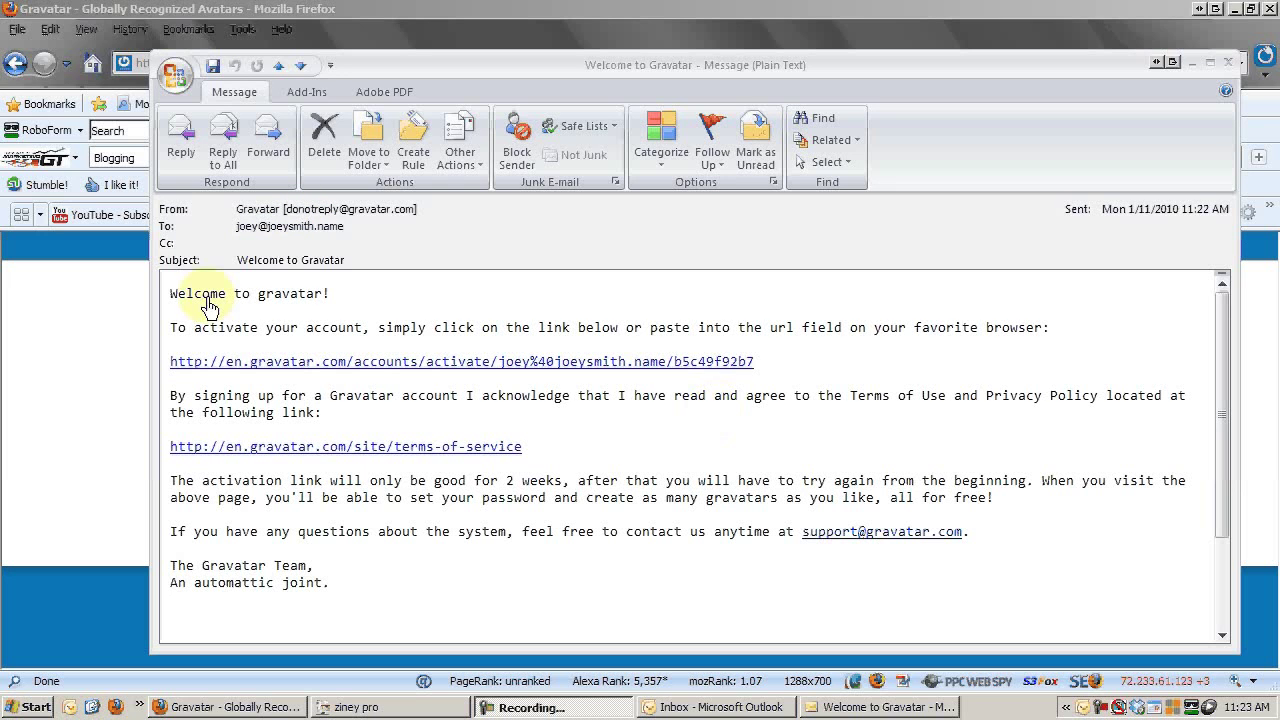
# Follow the account activation link in the Welcome to Gravatar email.
pyautogui.click(580, 364)
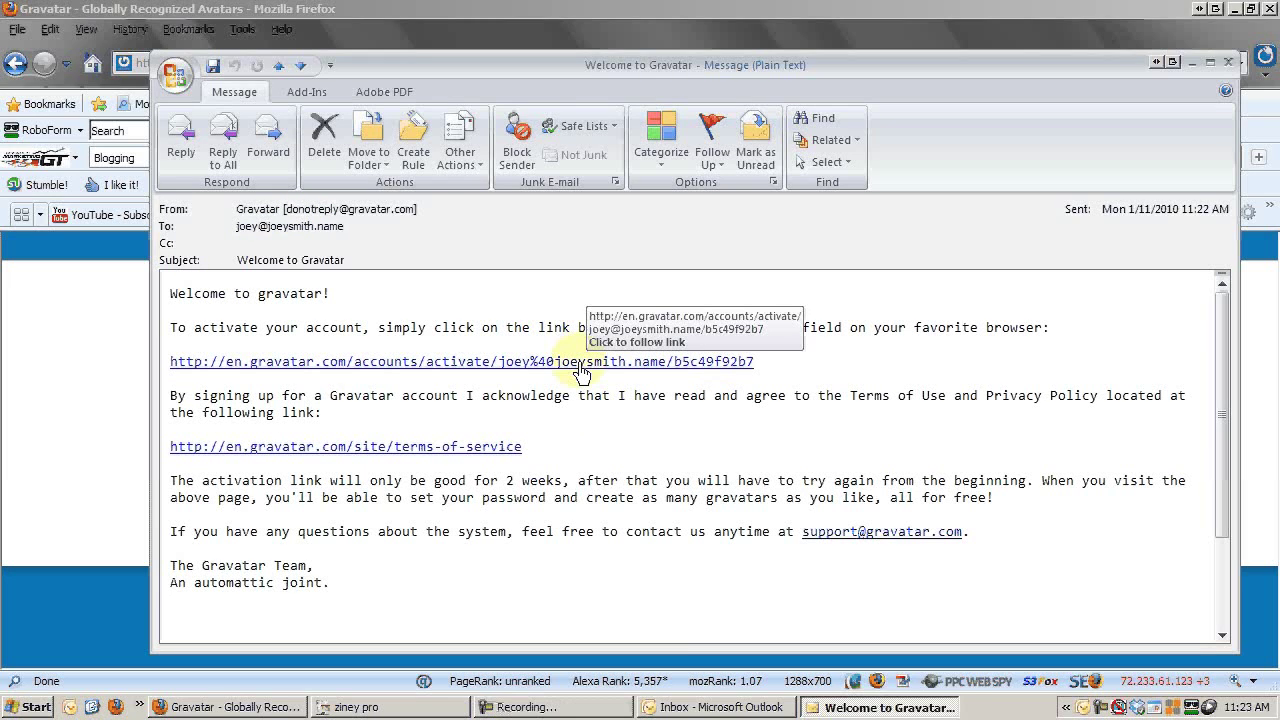
pyautogui.click(580, 364)
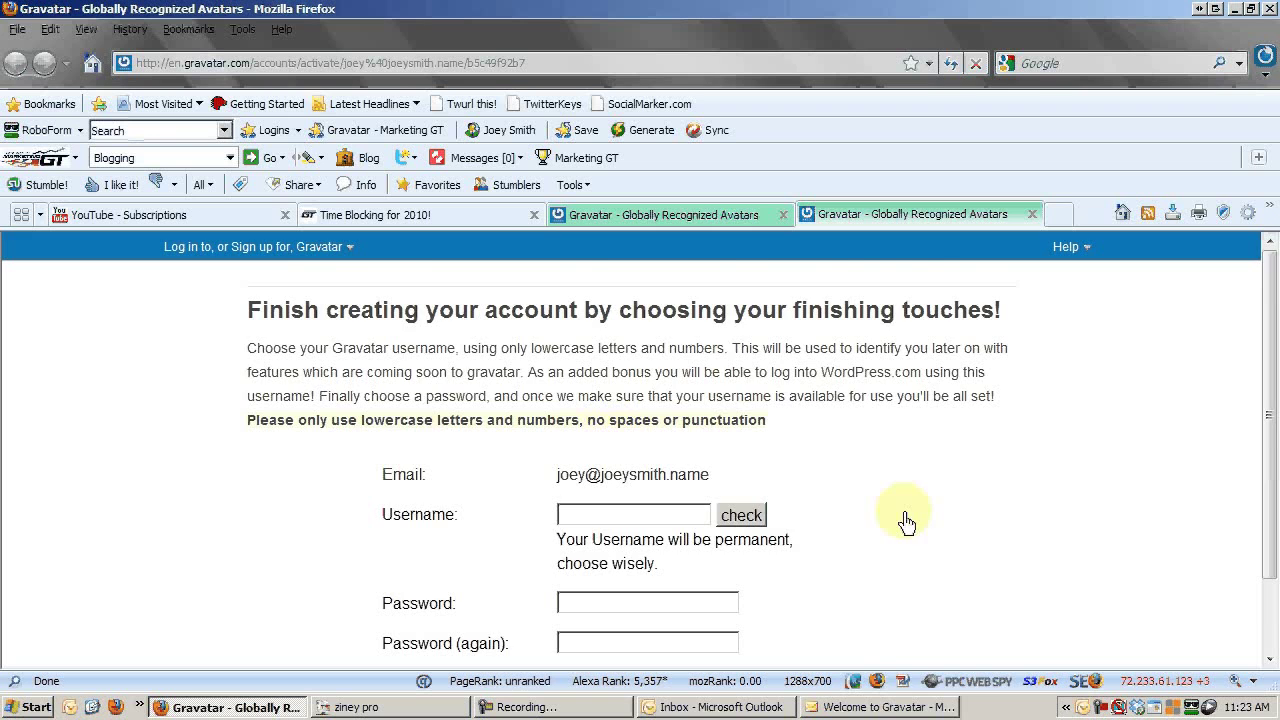
pyautogui.scroll(-1, 906, 516)
pyautogui.moveTo(713, 425); pyautogui.dragTo(537, 423)
pyautogui.click(752, 432)
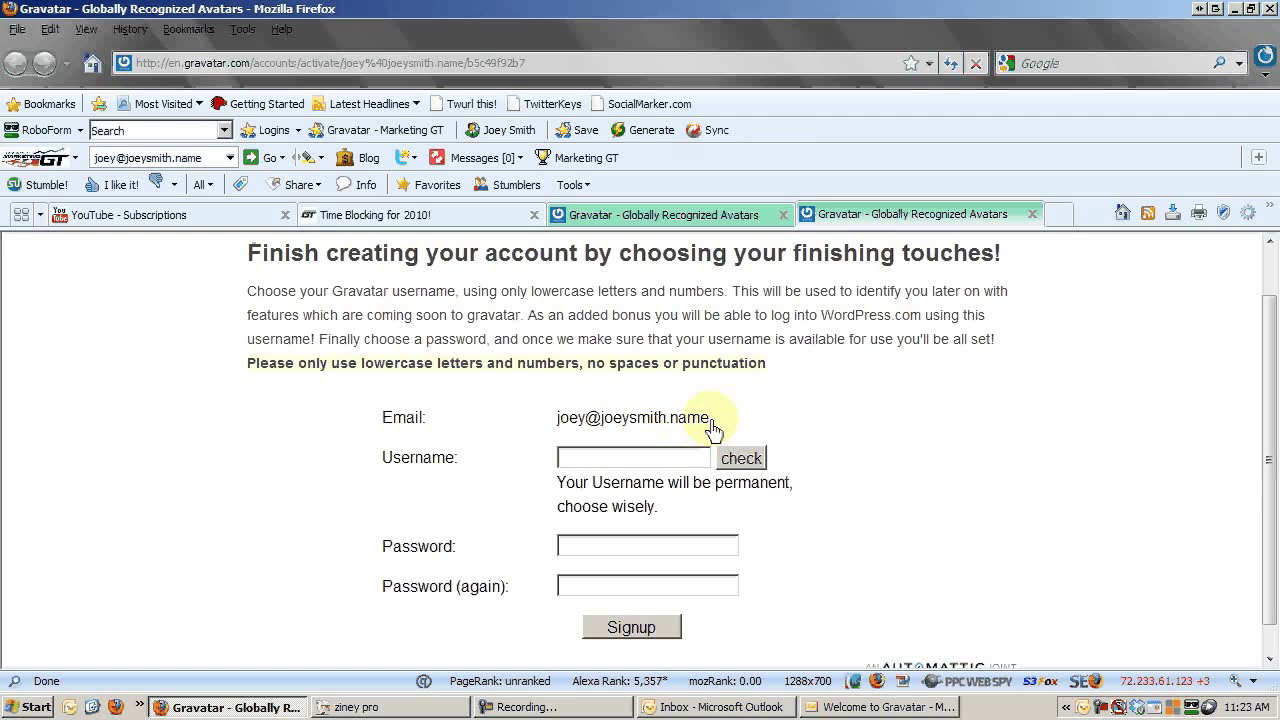
pyautogui.moveTo(703, 427); pyautogui.dragTo(540, 430)
pyautogui.click(594, 430)
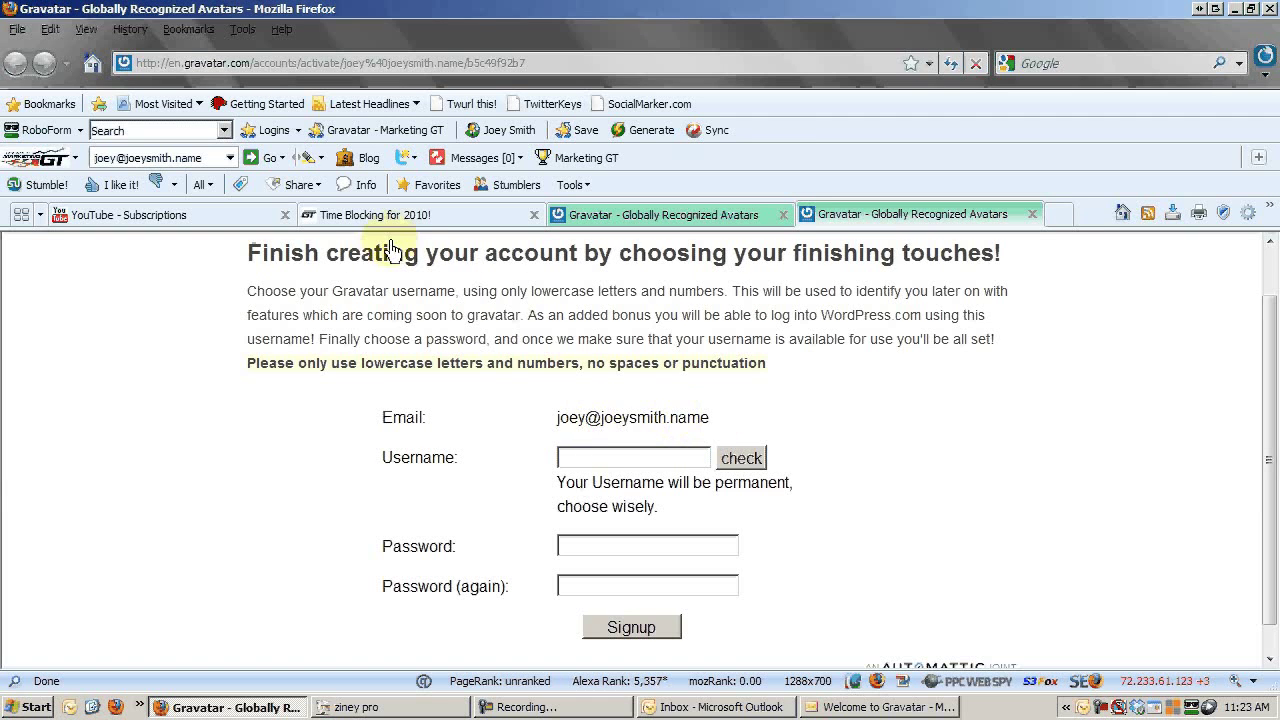
pyautogui.click(380, 214)
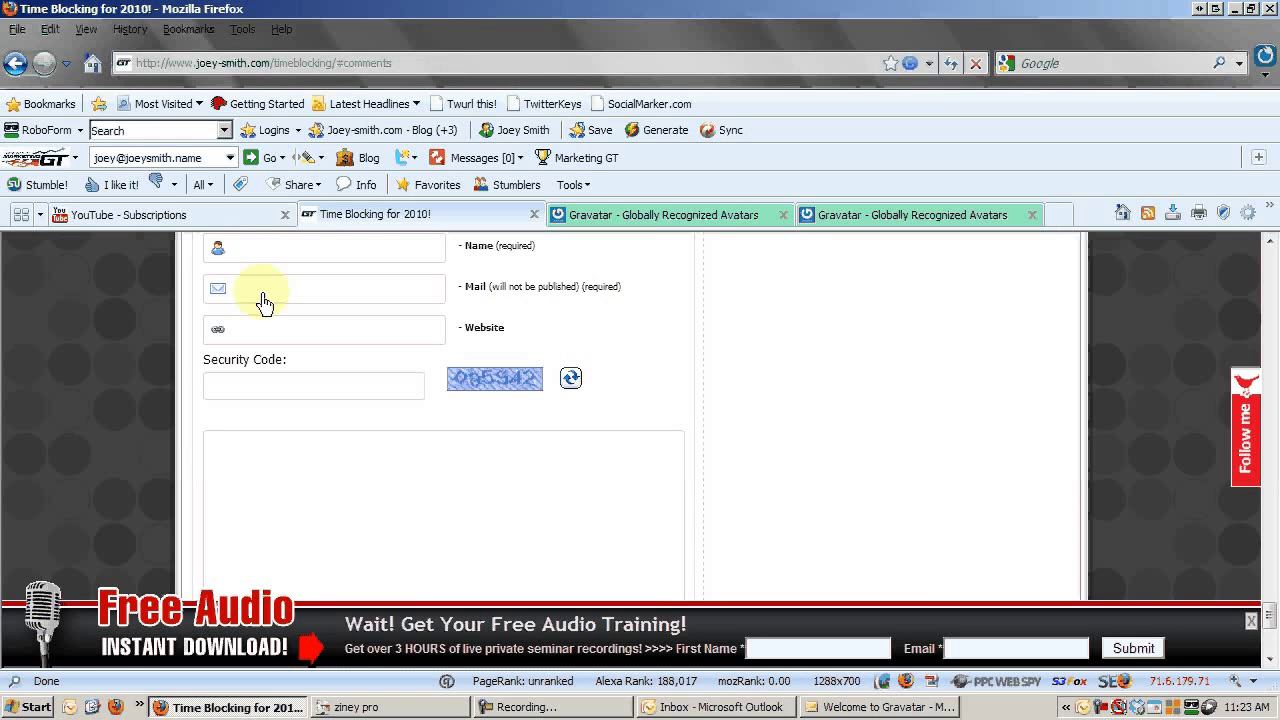
pyautogui.scroll(7, 787, 340)
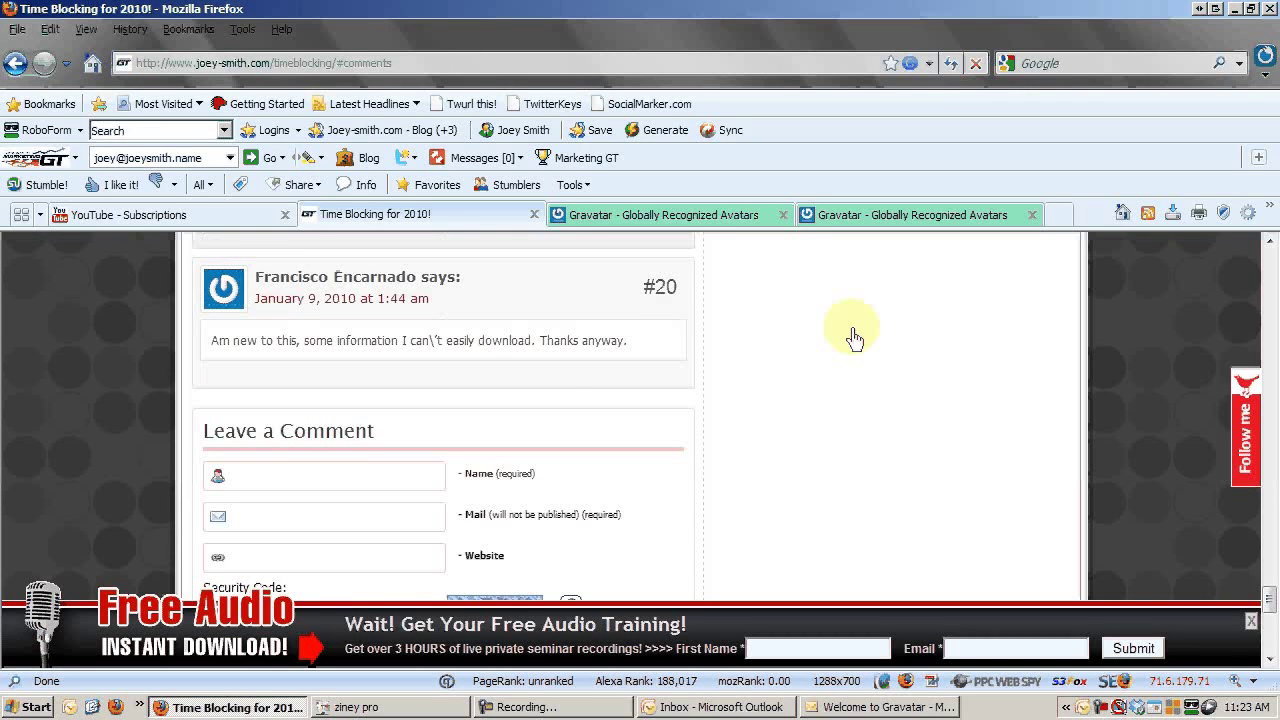
pyautogui.scroll(6, 348, 318)
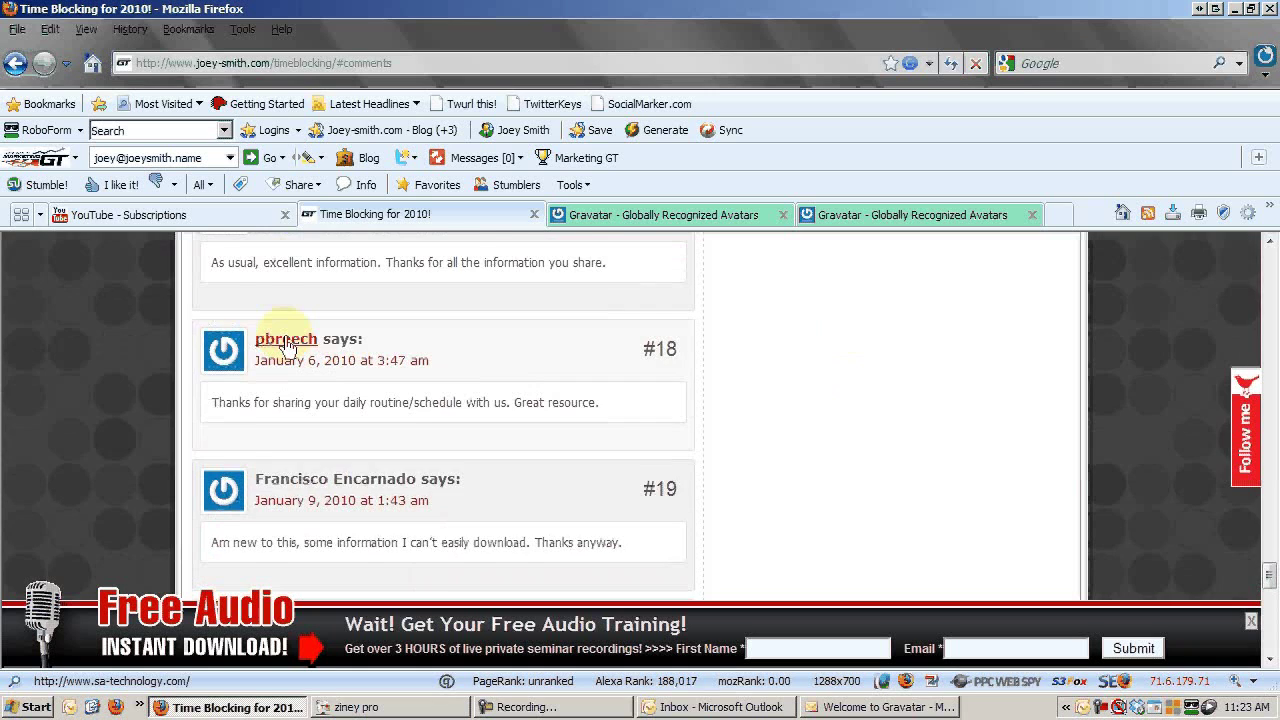
pyautogui.click(830, 215)
pyautogui.tripleClick(695, 428)
pyautogui.click(857, 423)
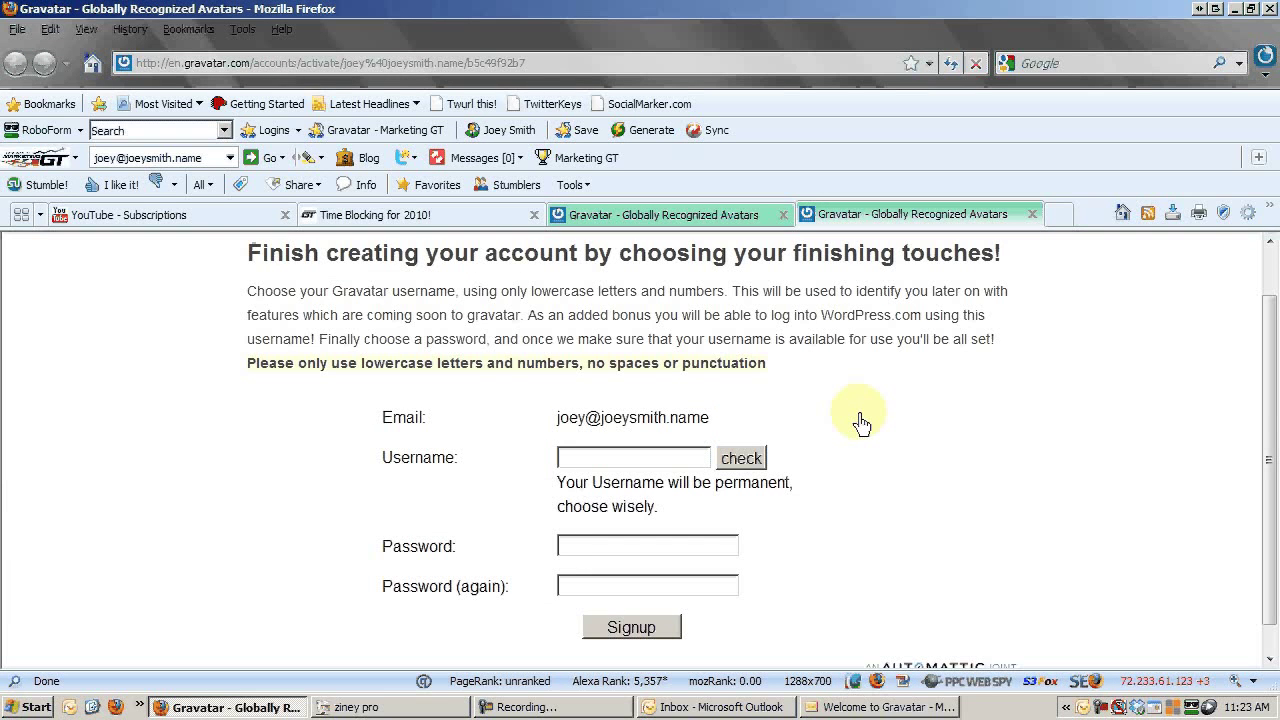
pyautogui.scroll(1, 861, 424)
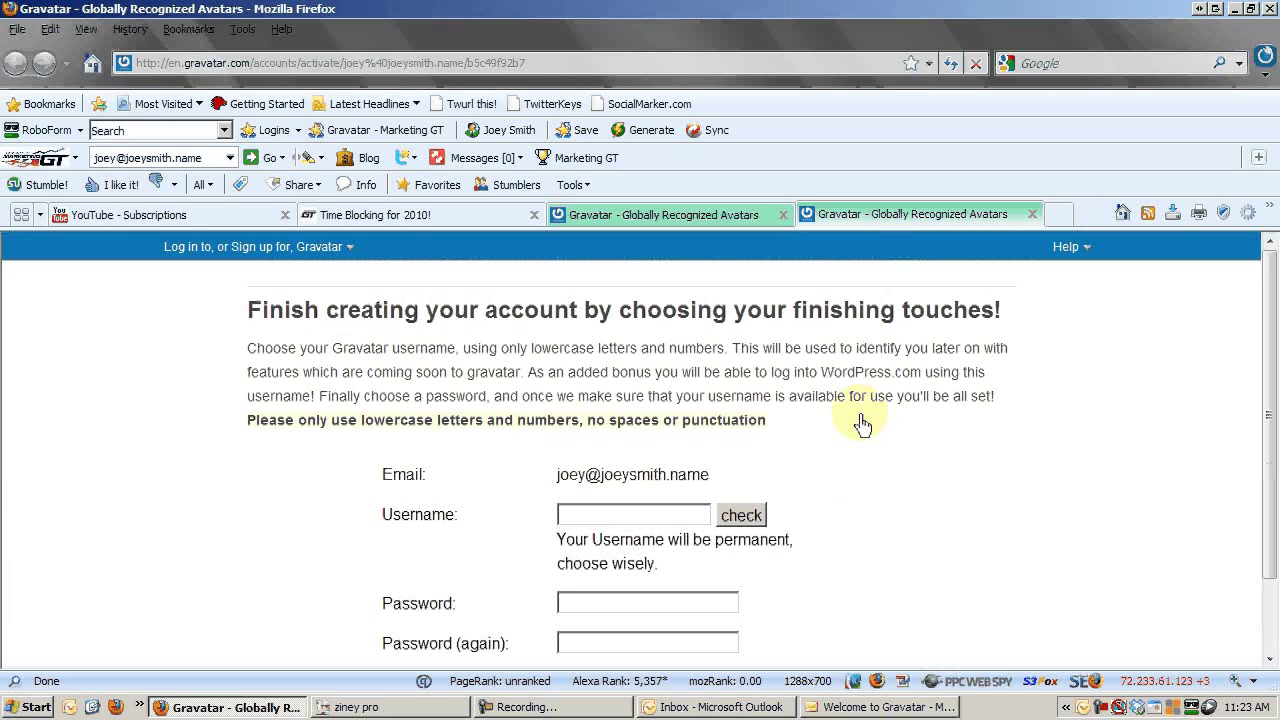
pyautogui.scroll(-1, 862, 424)
# Pick an available account username after the first choice proves taken.
pyautogui.scroll(-1, 855, 421)
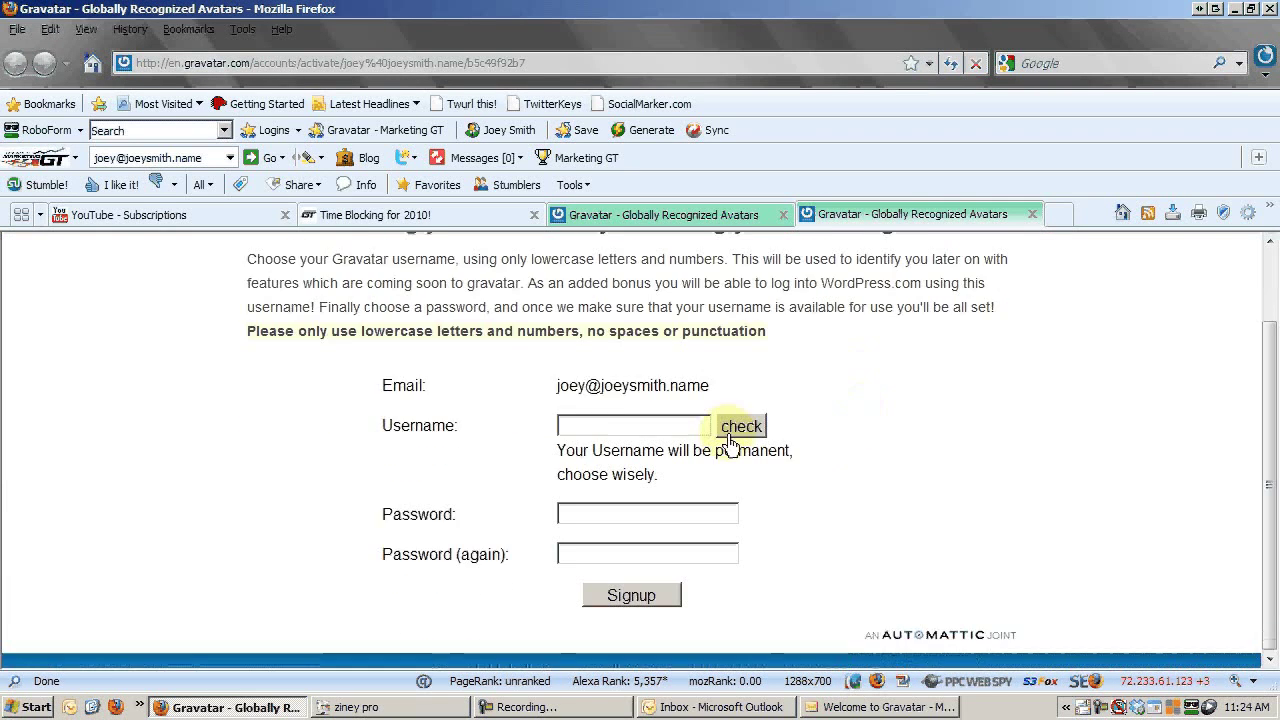
pyautogui.doubleClick(621, 430)
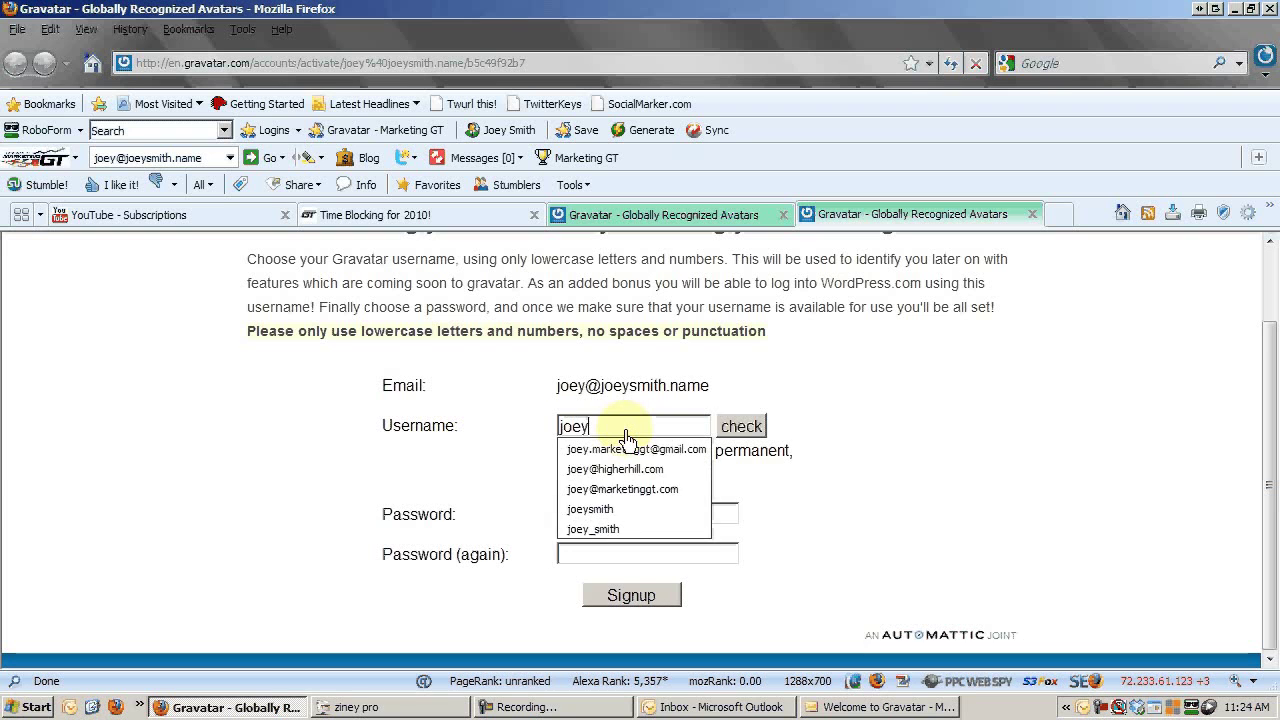
pyautogui.click(749, 430)
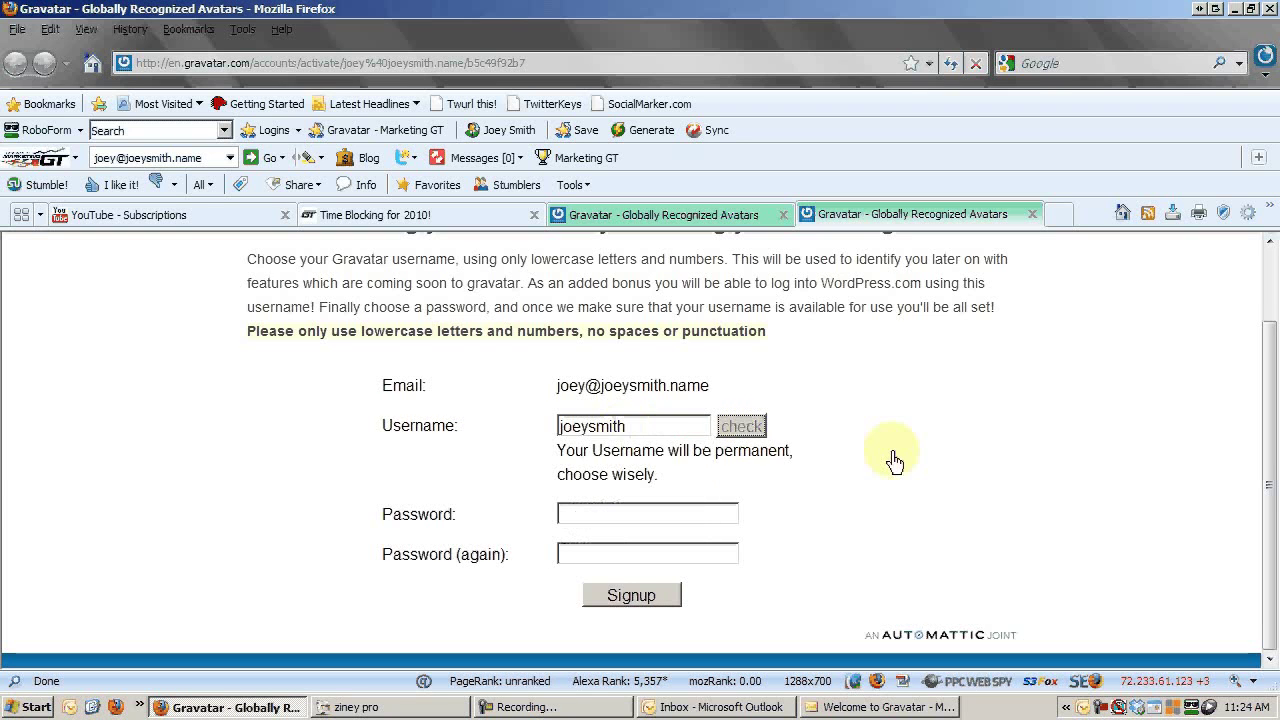
pyautogui.doubleClick(655, 430)
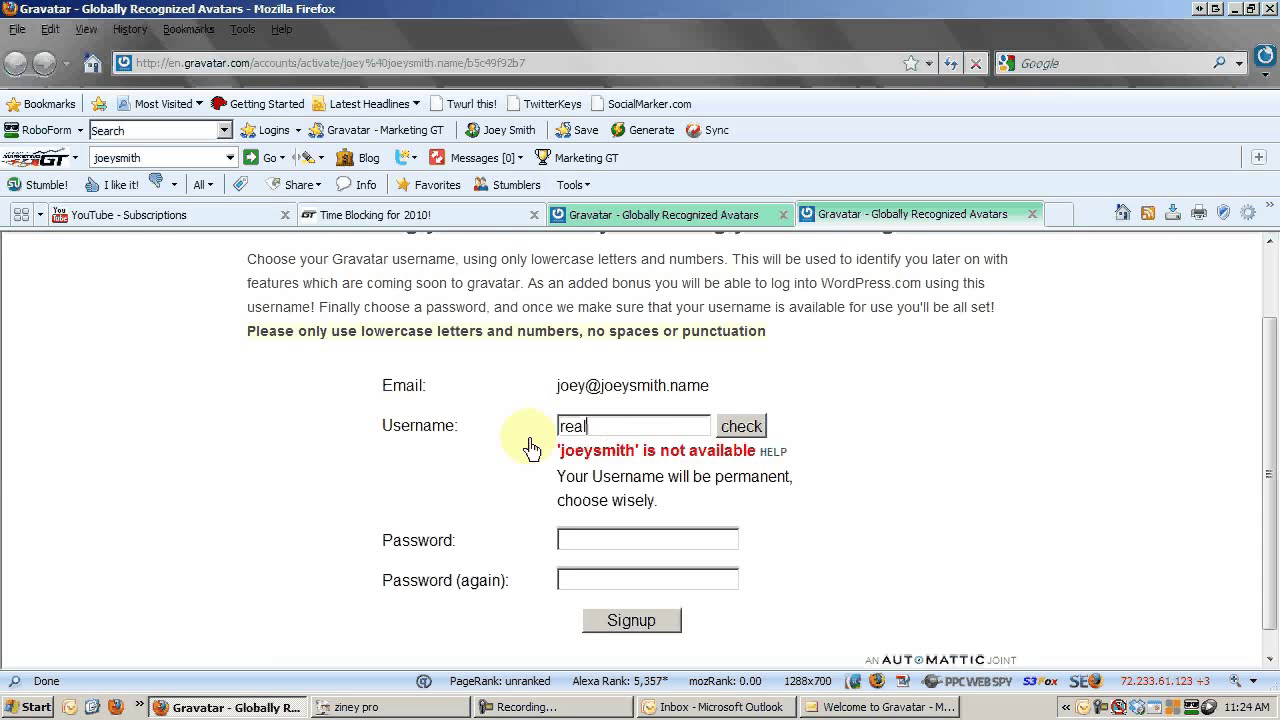
pyautogui.click(752, 428)
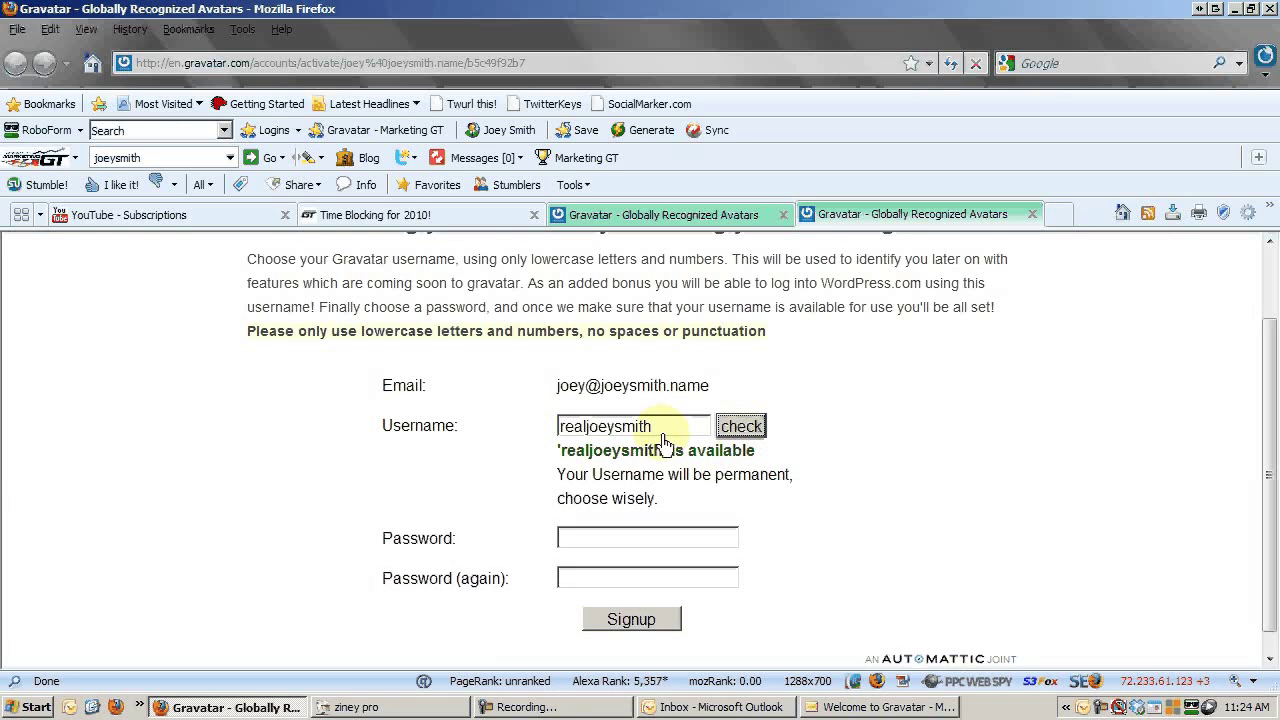
# Set and confirm the password, resubmitting with a longer one after the rejection.
pyautogui.click(592, 543)
pyautogui.write('••••••')
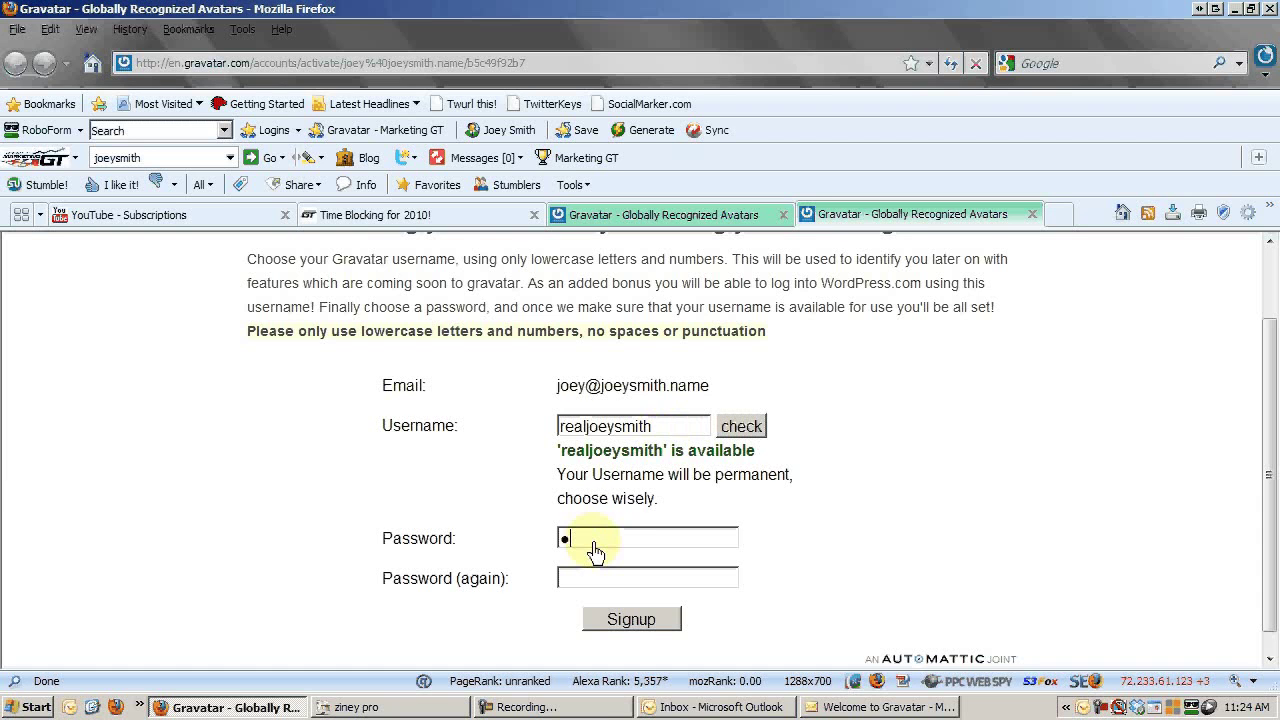
pyautogui.press('Tab')
pyautogui.write('••••••')
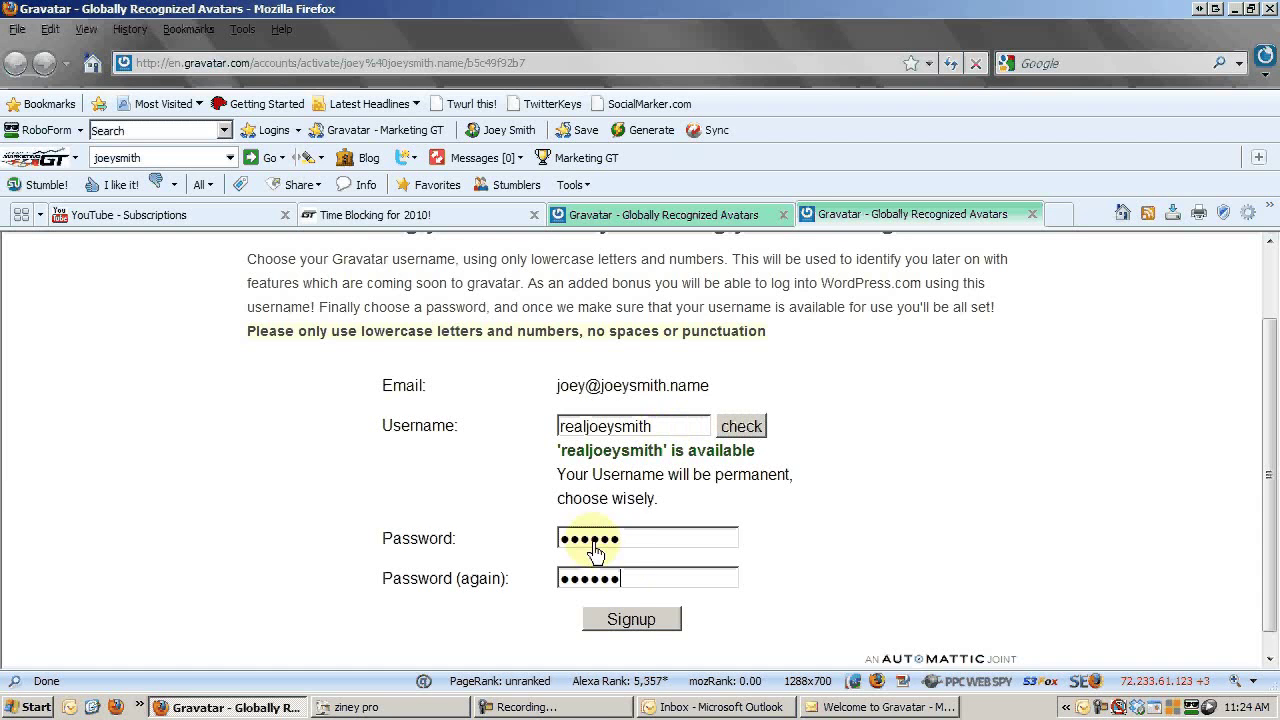
pyautogui.click(648, 622)
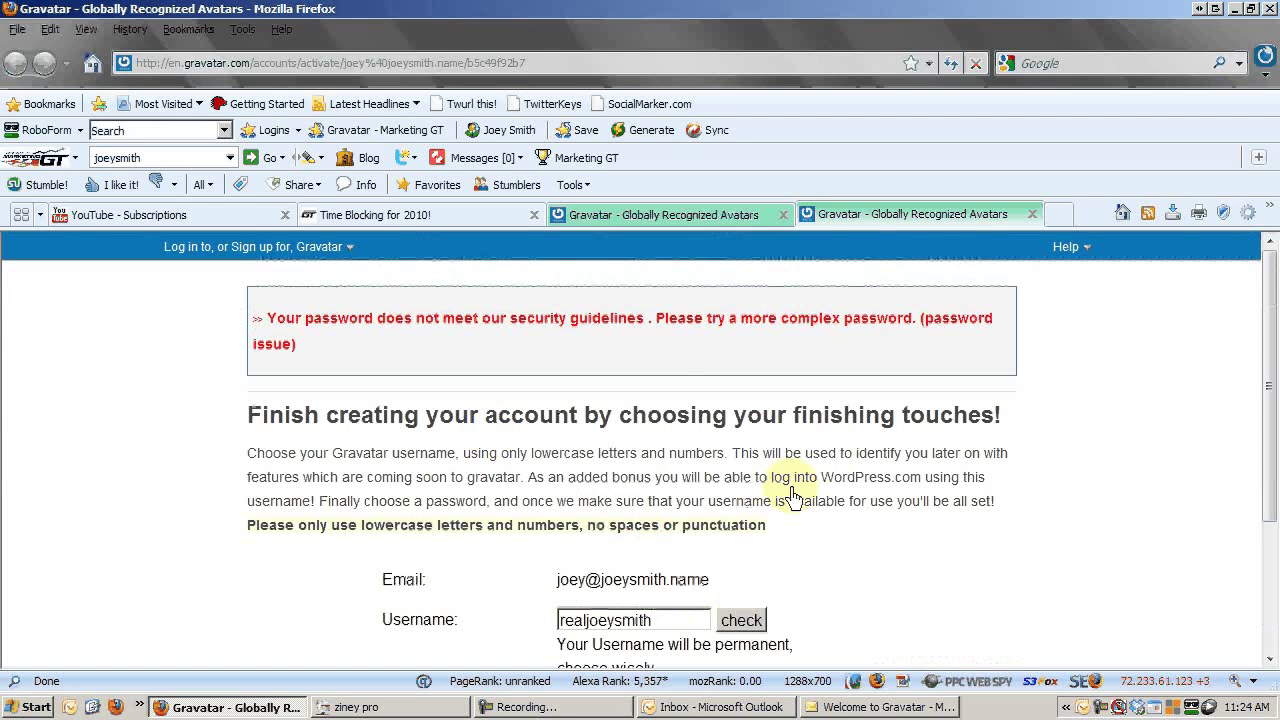
pyautogui.scroll(-4, 700, 486)
pyautogui.click(648, 515)
pyautogui.write('••••••••')
pyautogui.press('Tab')
pyautogui.write('••••••••')
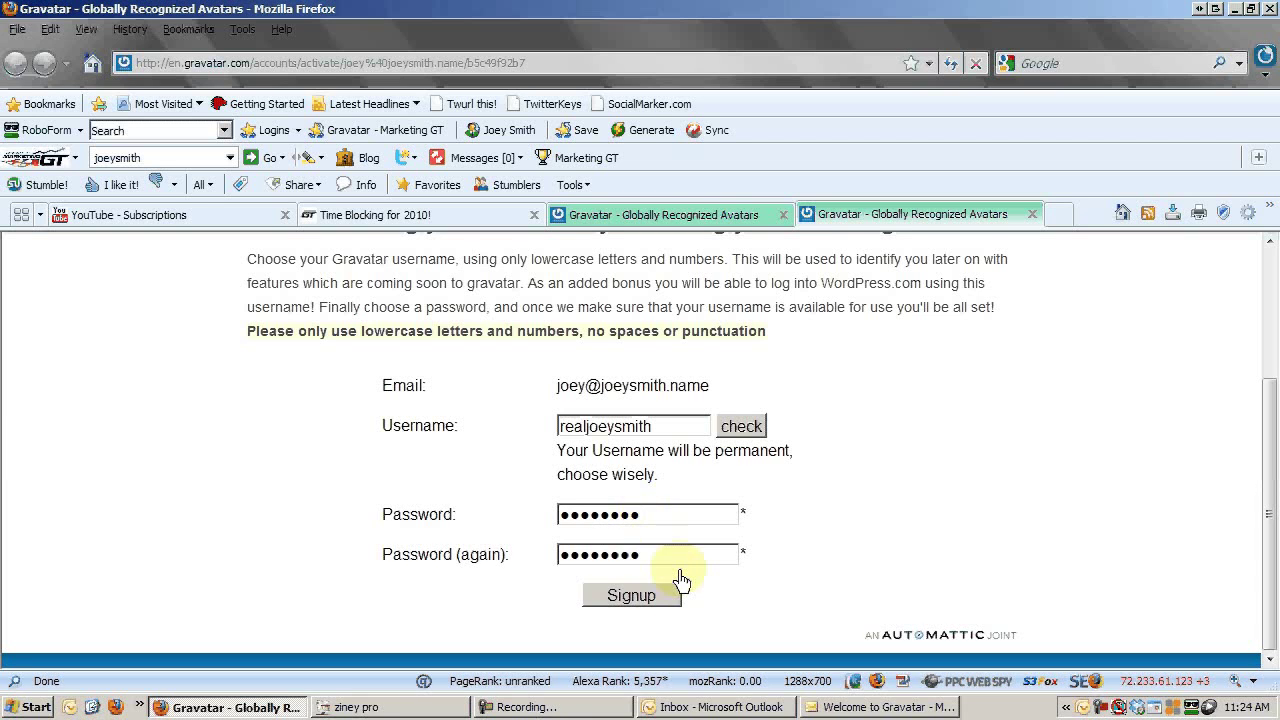
pyautogui.click(678, 598)
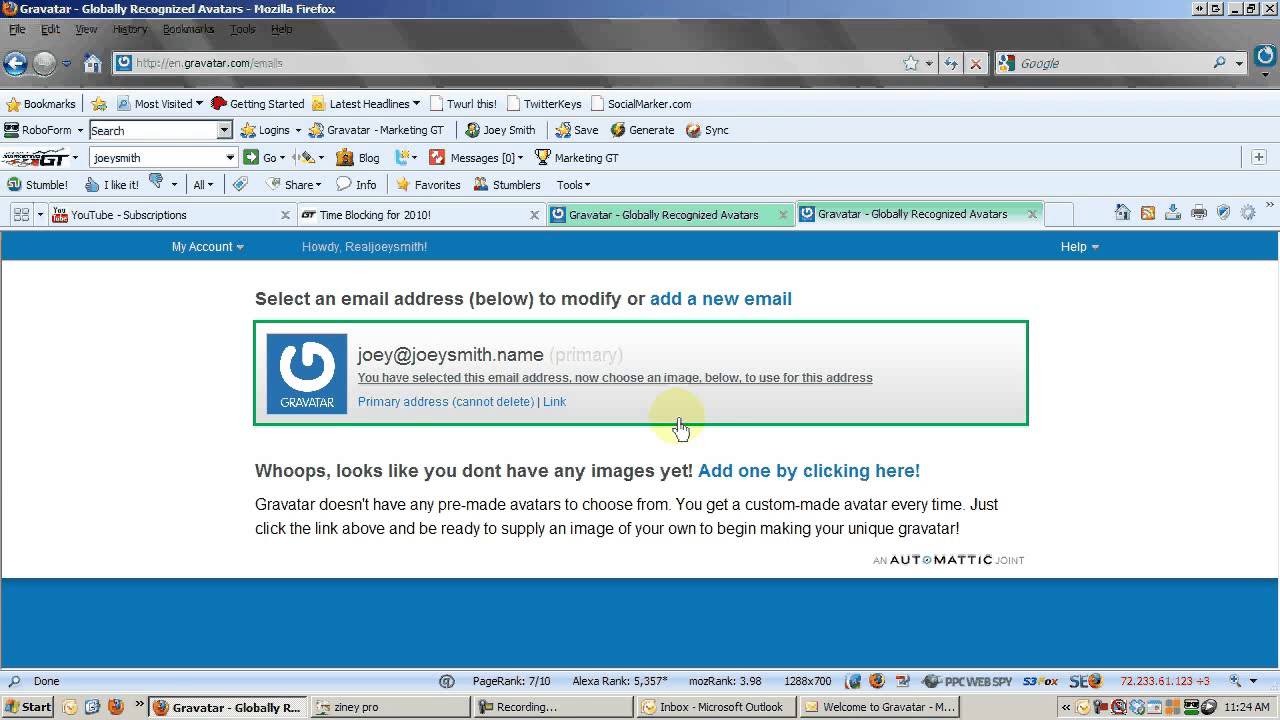
# Choose My Account > Add an Image with 'My computer's hard drive' as the source.
pyautogui.moveTo(205, 247)
pyautogui.moveTo(245, 248)
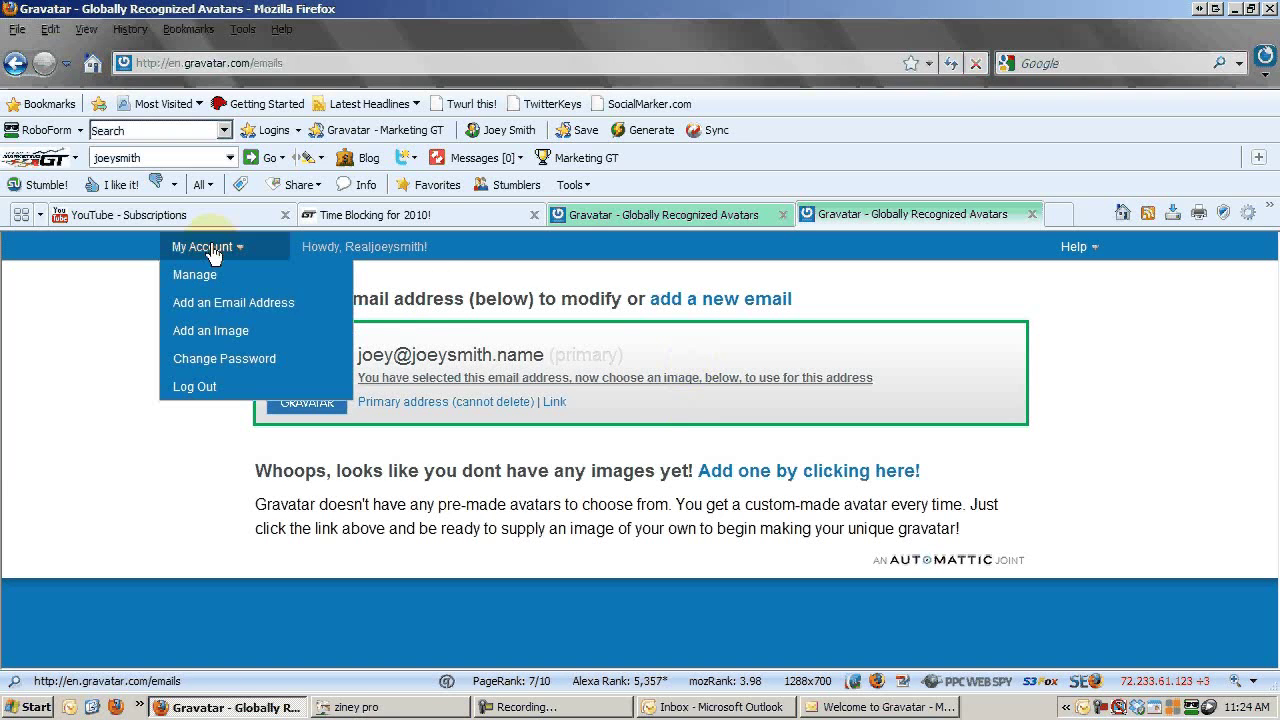
pyautogui.click(205, 333)
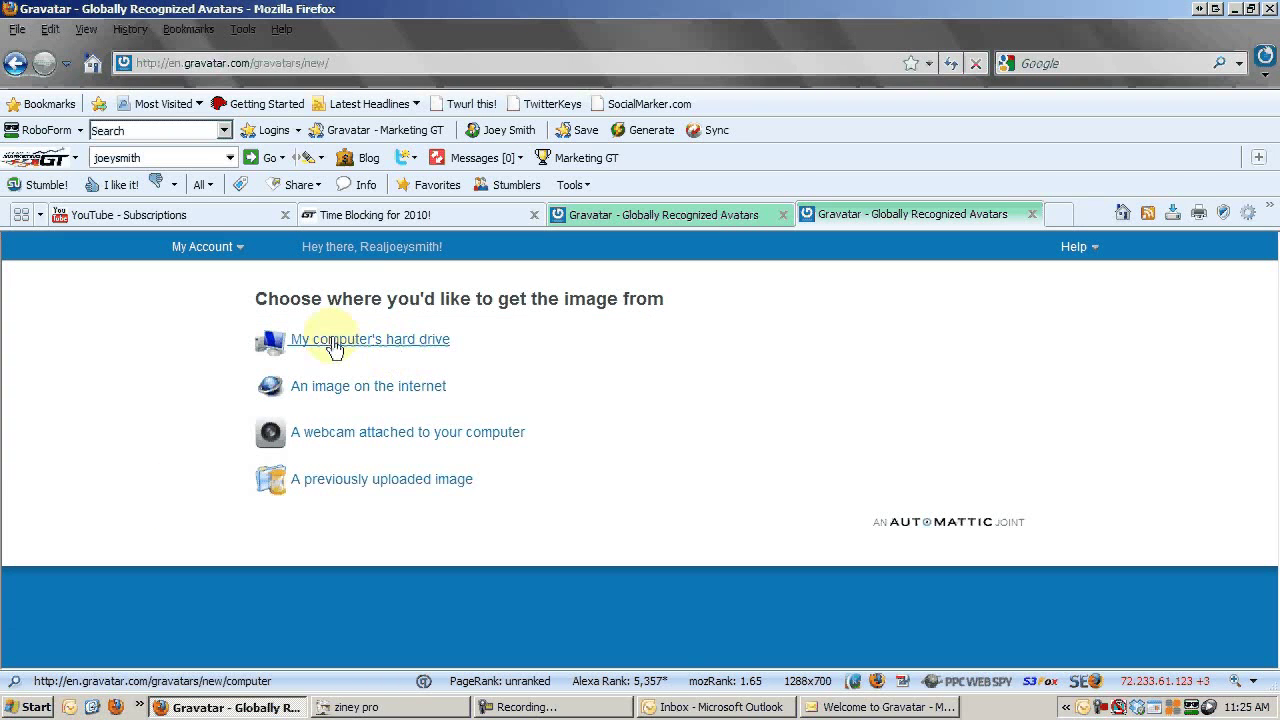
pyautogui.click(380, 340)
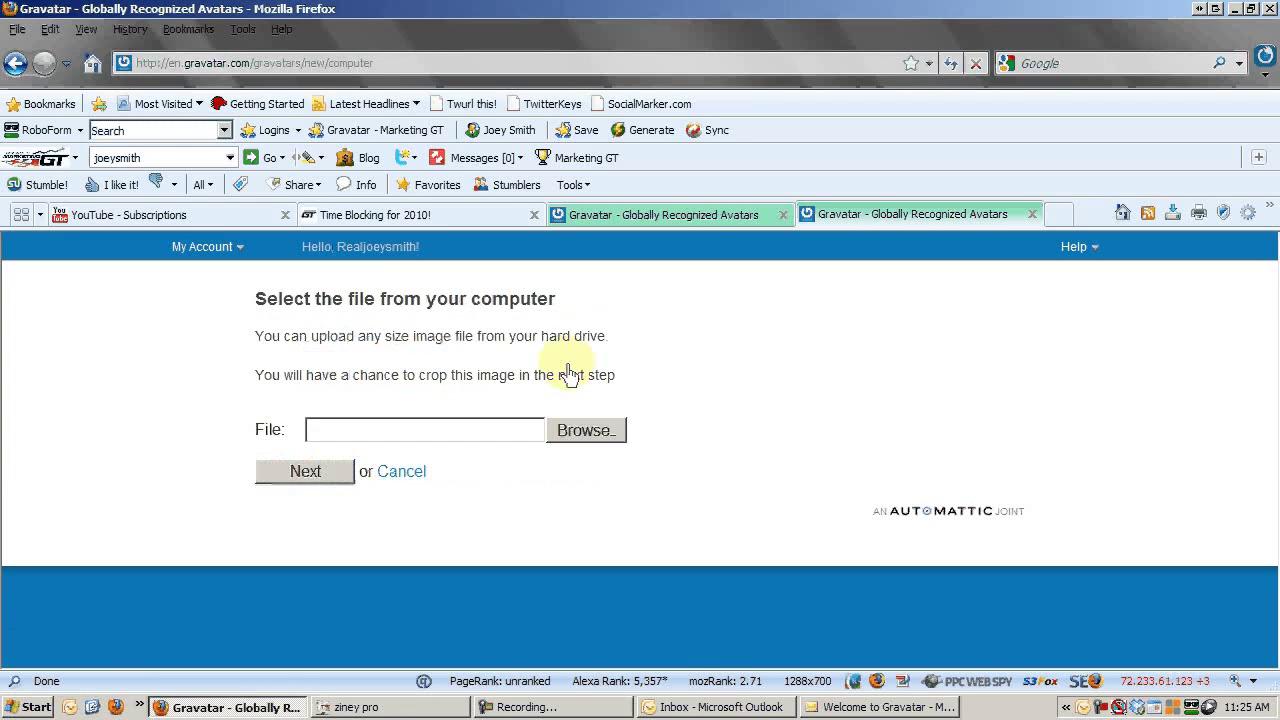
# Choose currentpic.jpg from the images folder, shown as Thumbnails, as the upload file.
pyautogui.click(588, 432)
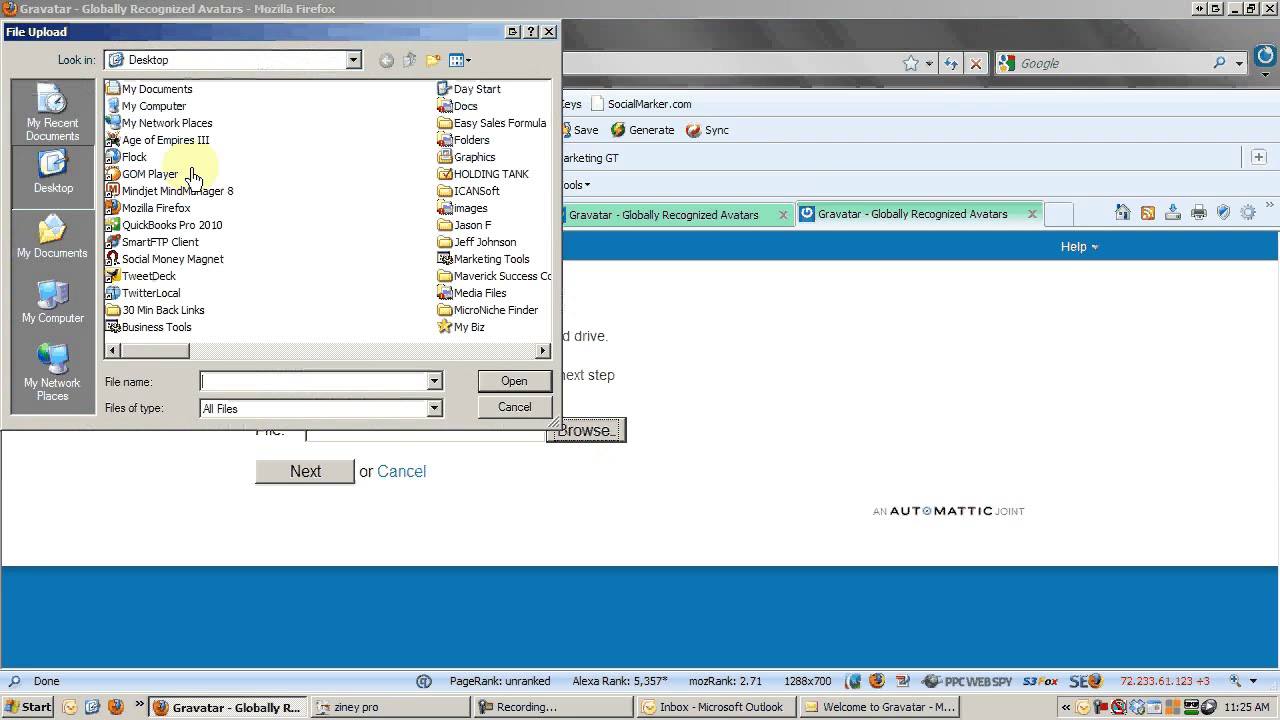
pyautogui.doubleClick(470, 208)
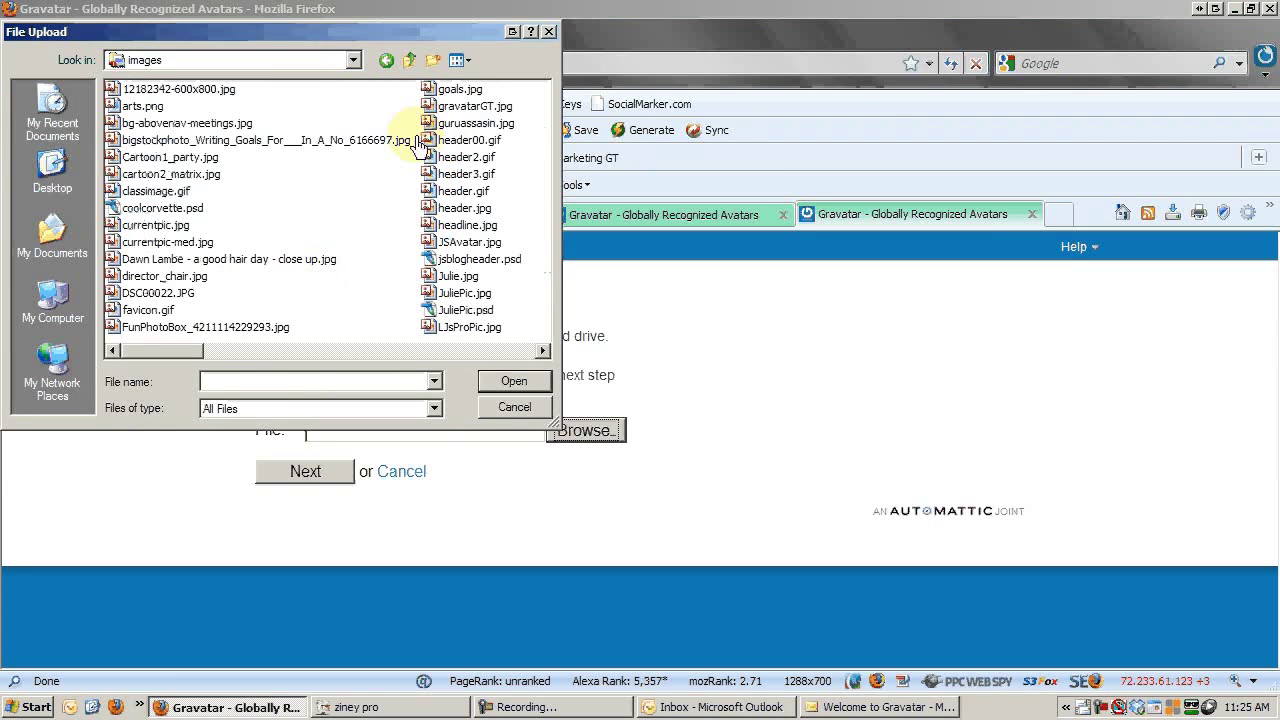
pyautogui.click(459, 63)
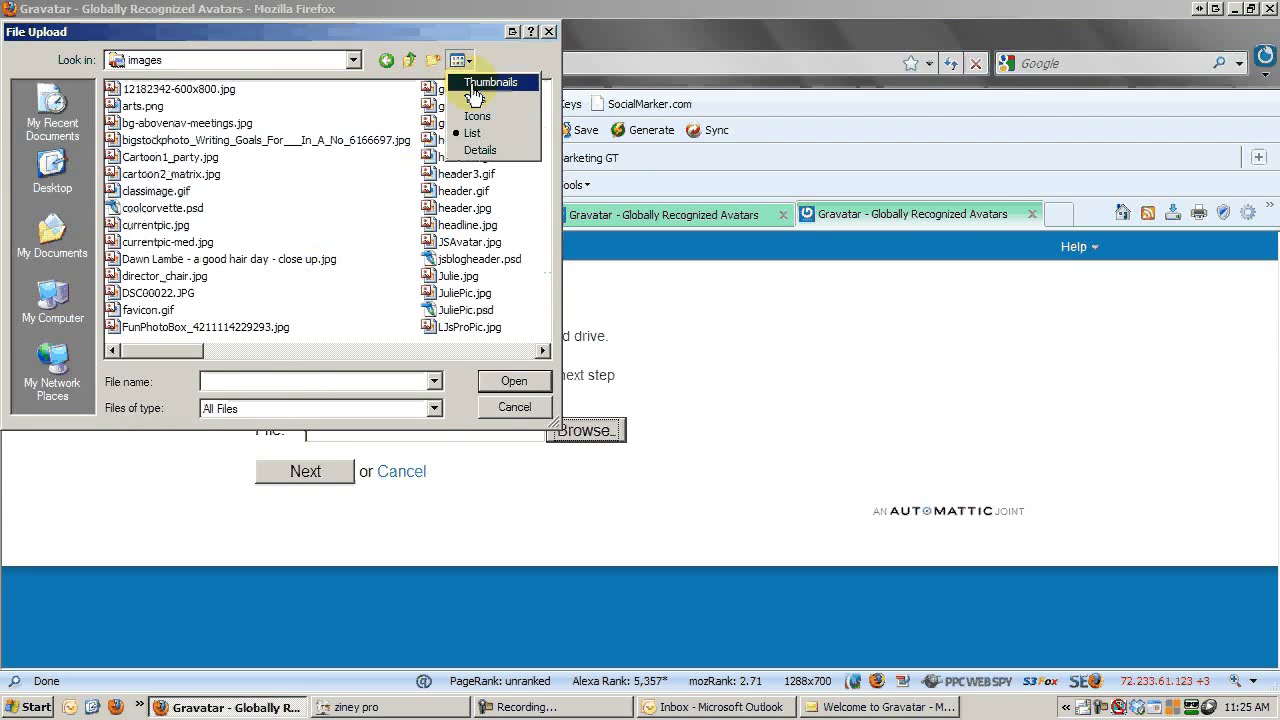
pyautogui.click(469, 86)
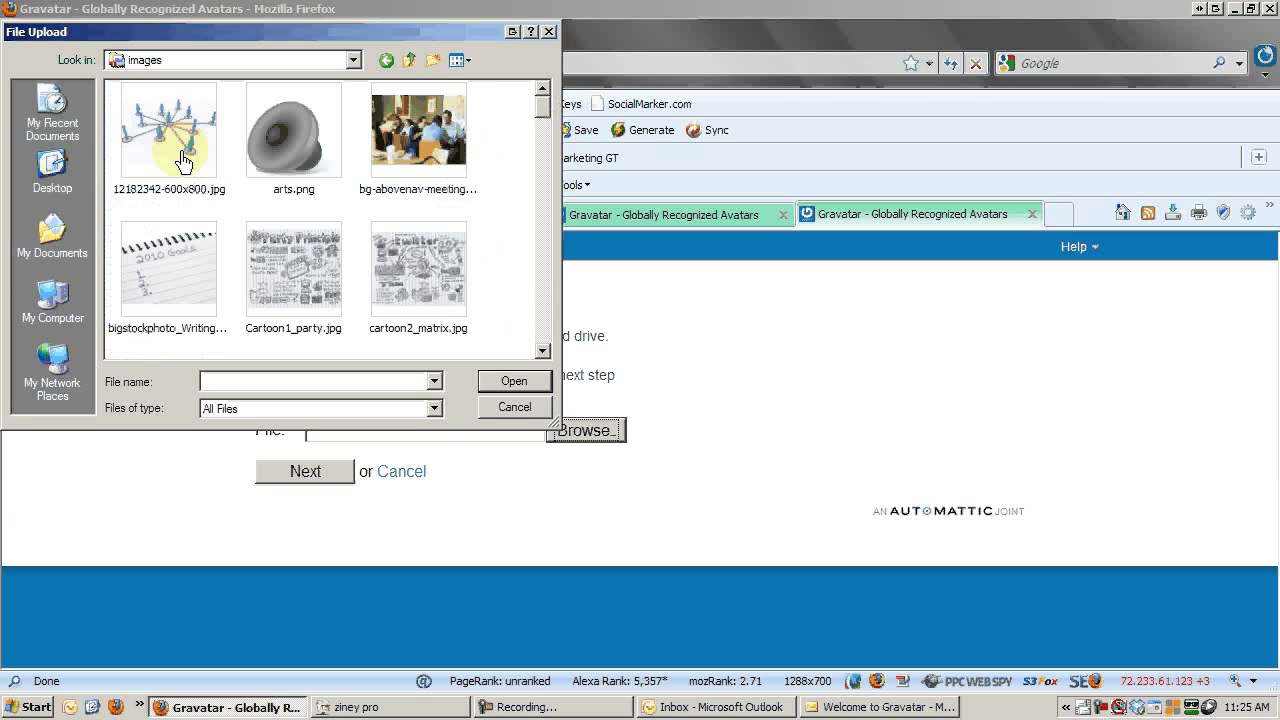
pyautogui.click(545, 325)
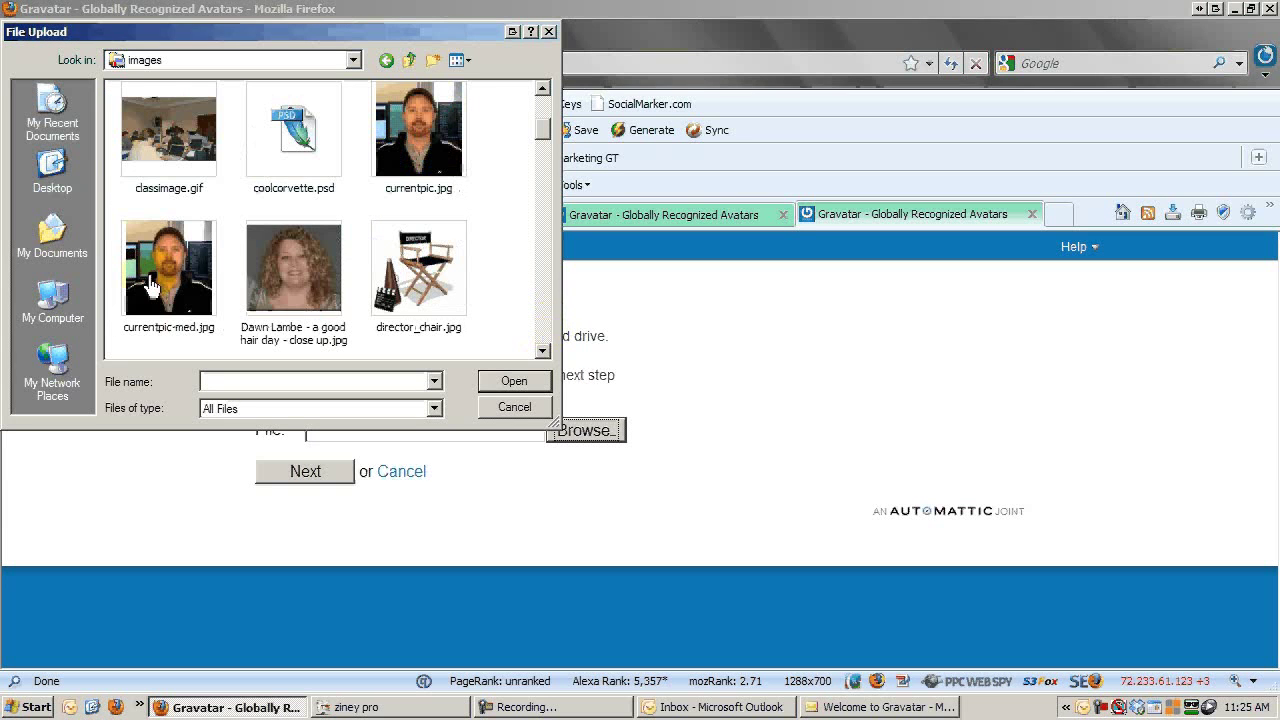
pyautogui.click(548, 328)
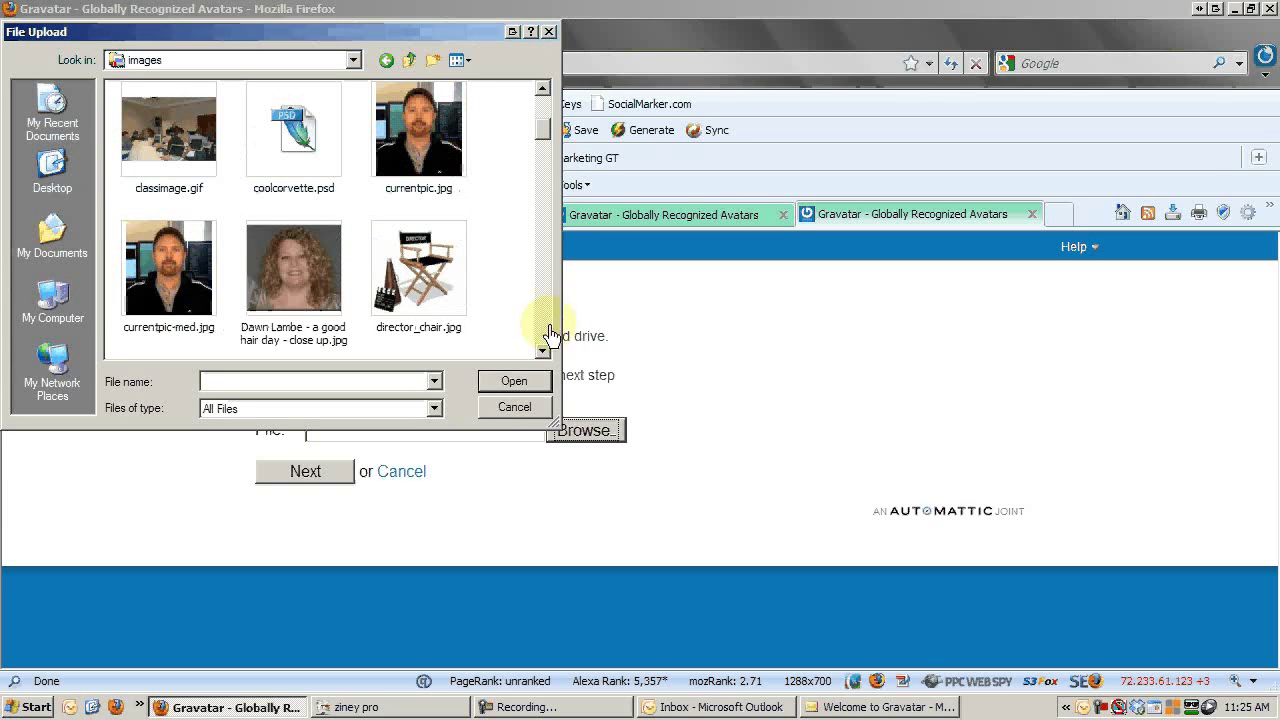
pyautogui.click(540, 122)
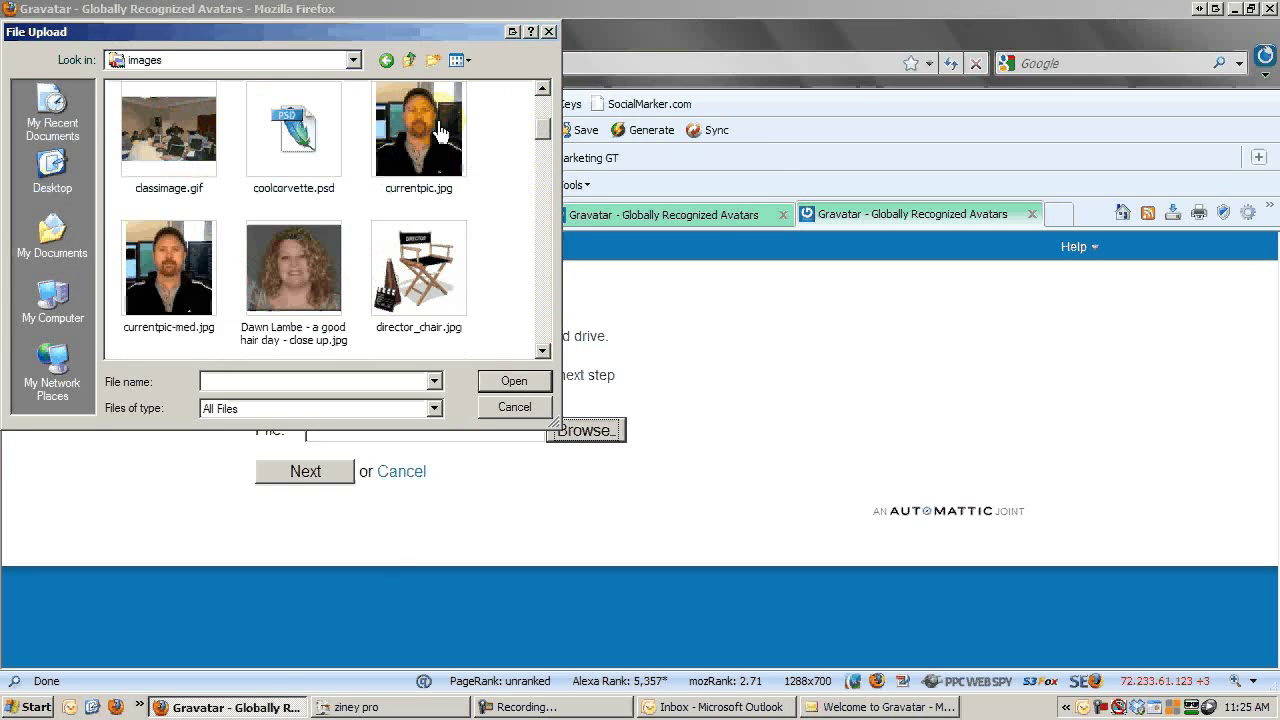
pyautogui.doubleClick(437, 133)
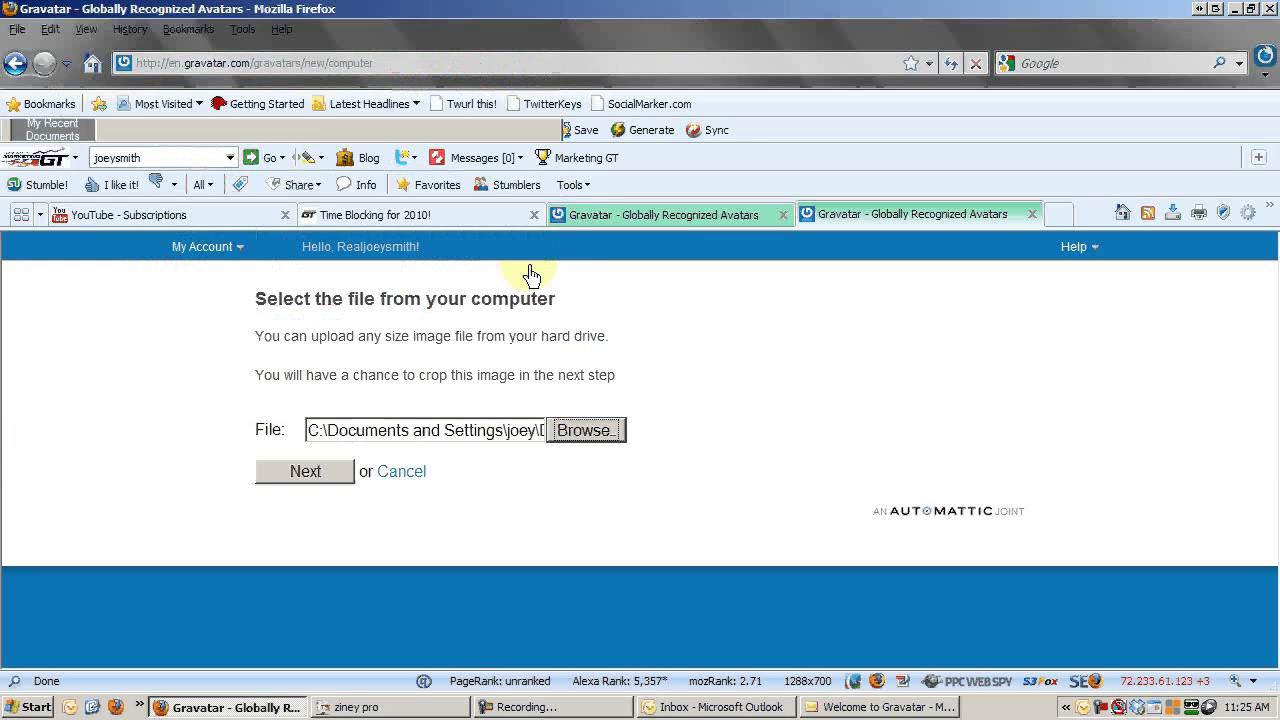
# Upload the chosen photo and continue to the crop page.
pyautogui.click(318, 478)
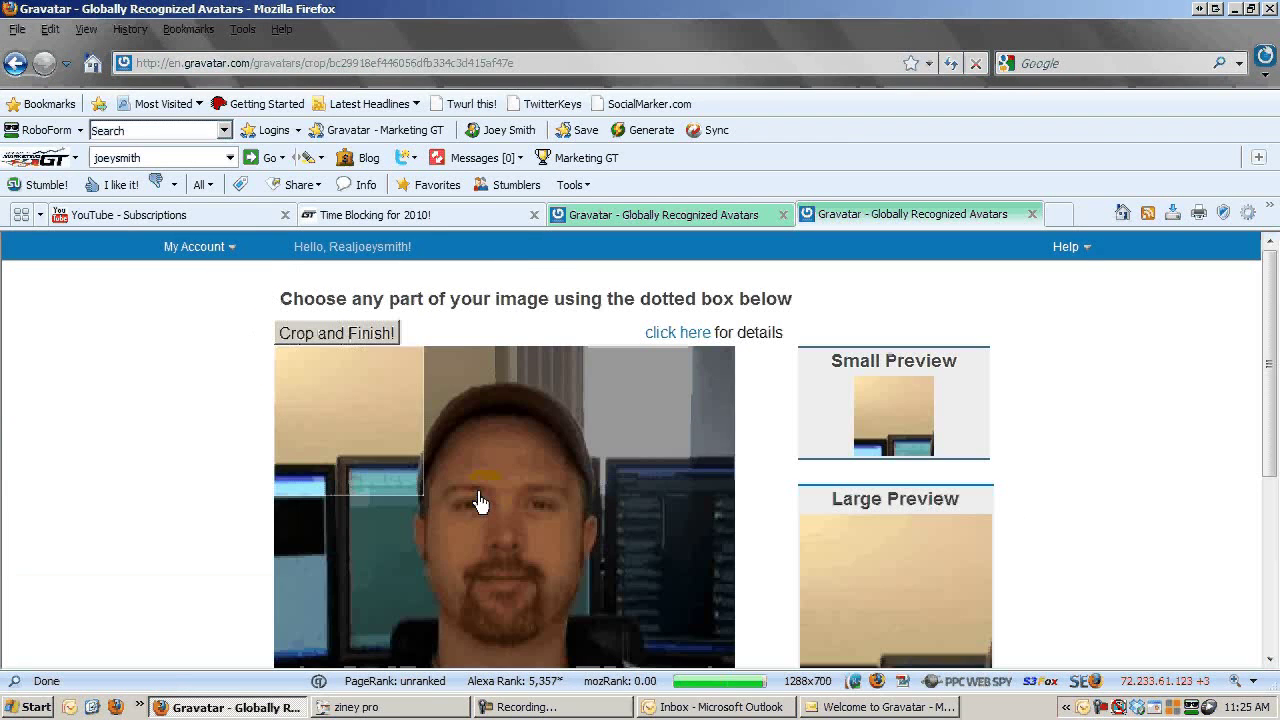
pyautogui.scroll(-1, 1075, 468)
pyautogui.scroll(1, 1076, 467)
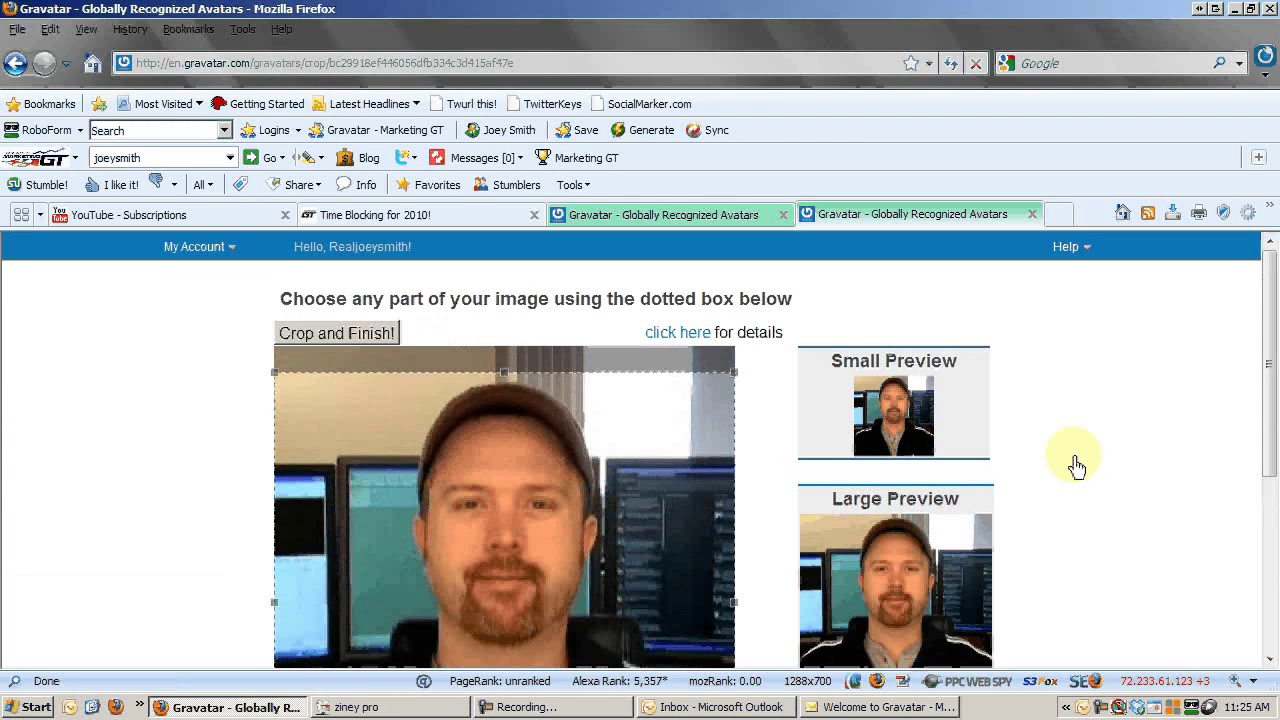
pyautogui.scroll(-1, 1076, 466)
# Narrow the crop box's left and right edges around the face and apply the crop.
pyautogui.moveTo(278, 555); pyautogui.dragTo(345, 561)
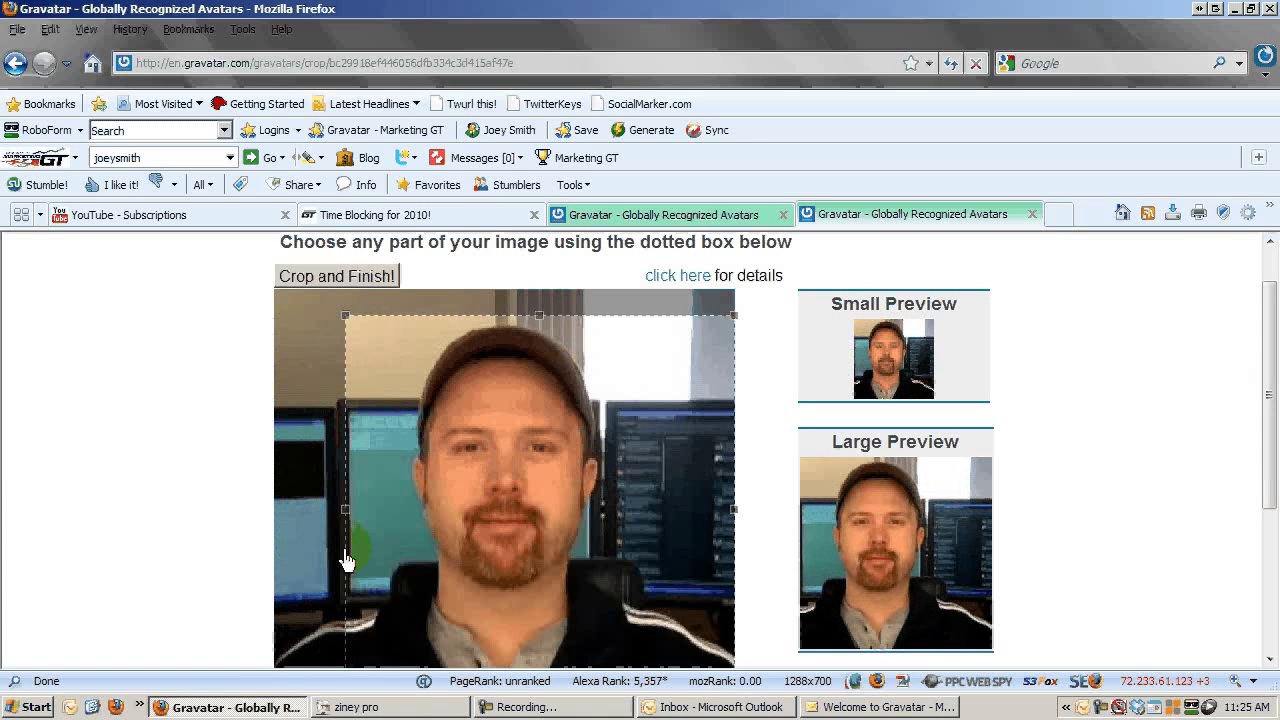
pyautogui.moveTo(734, 516); pyautogui.dragTo(672, 528)
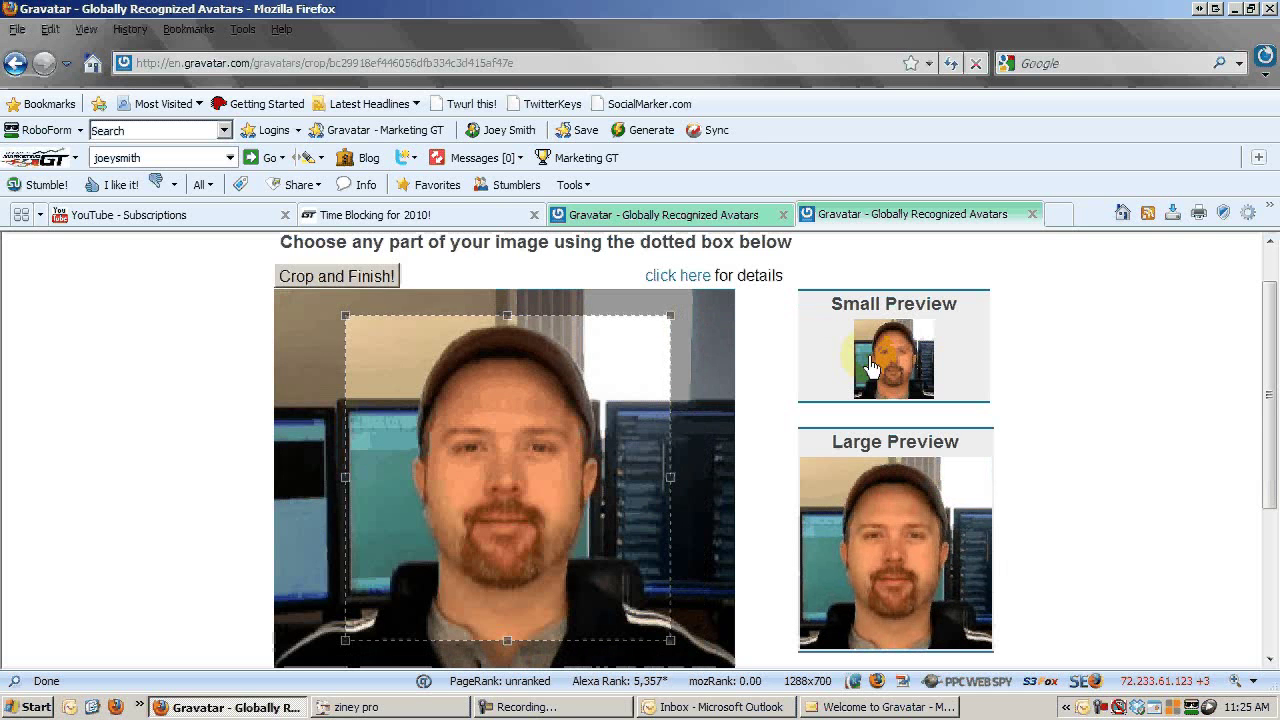
pyautogui.moveTo(1270, 419); pyautogui.dragTo(1273, 541)
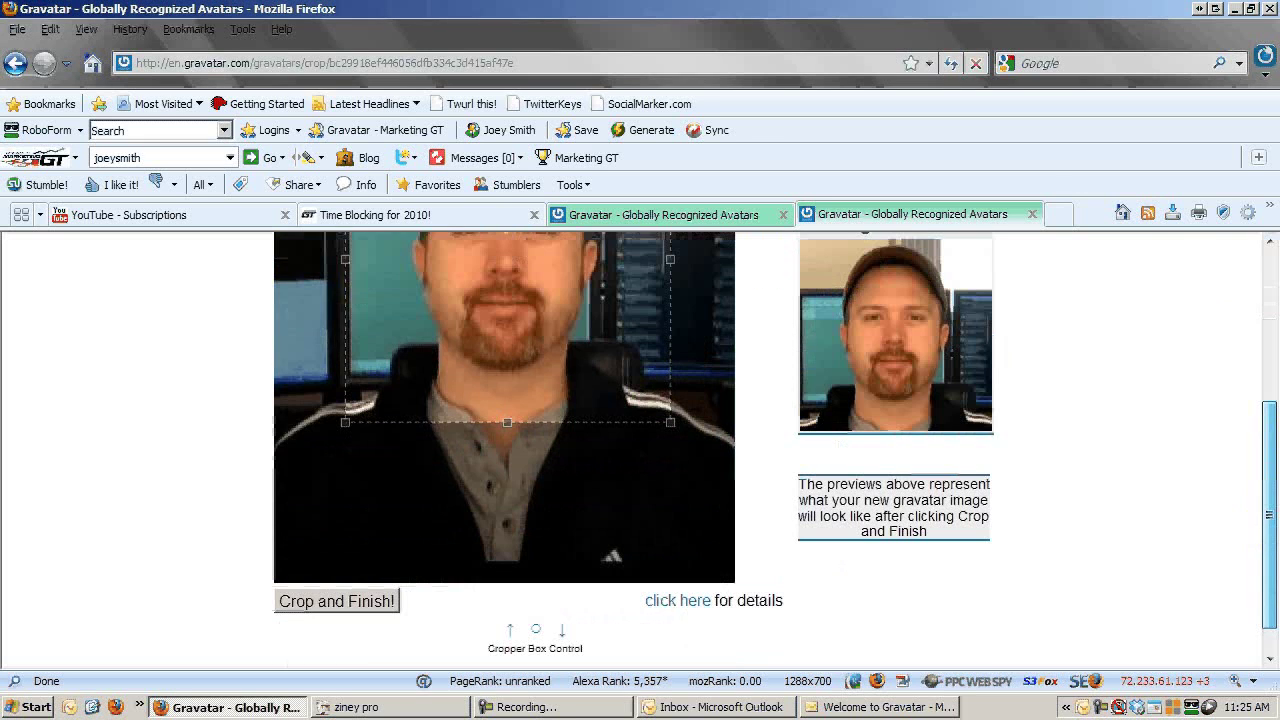
pyautogui.click(365, 612)
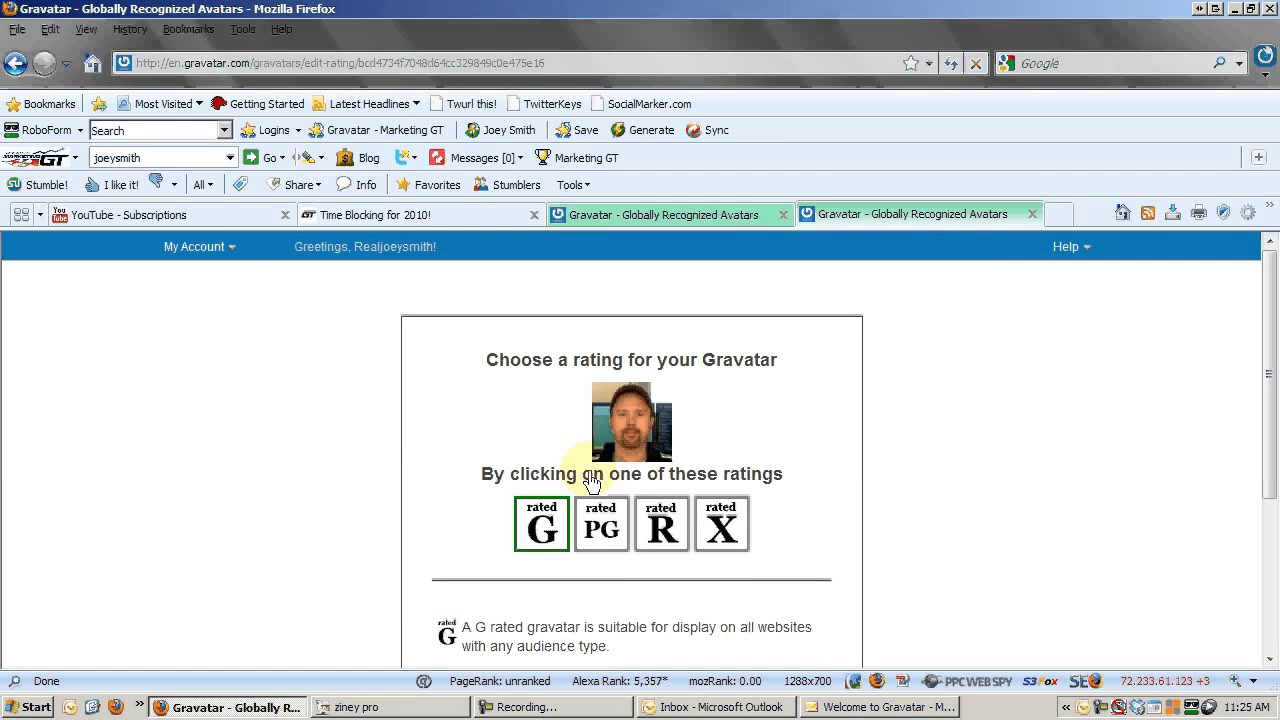
# Give the new avatar a G rating so it is assigned to the primary email.
pyautogui.click(662, 526)
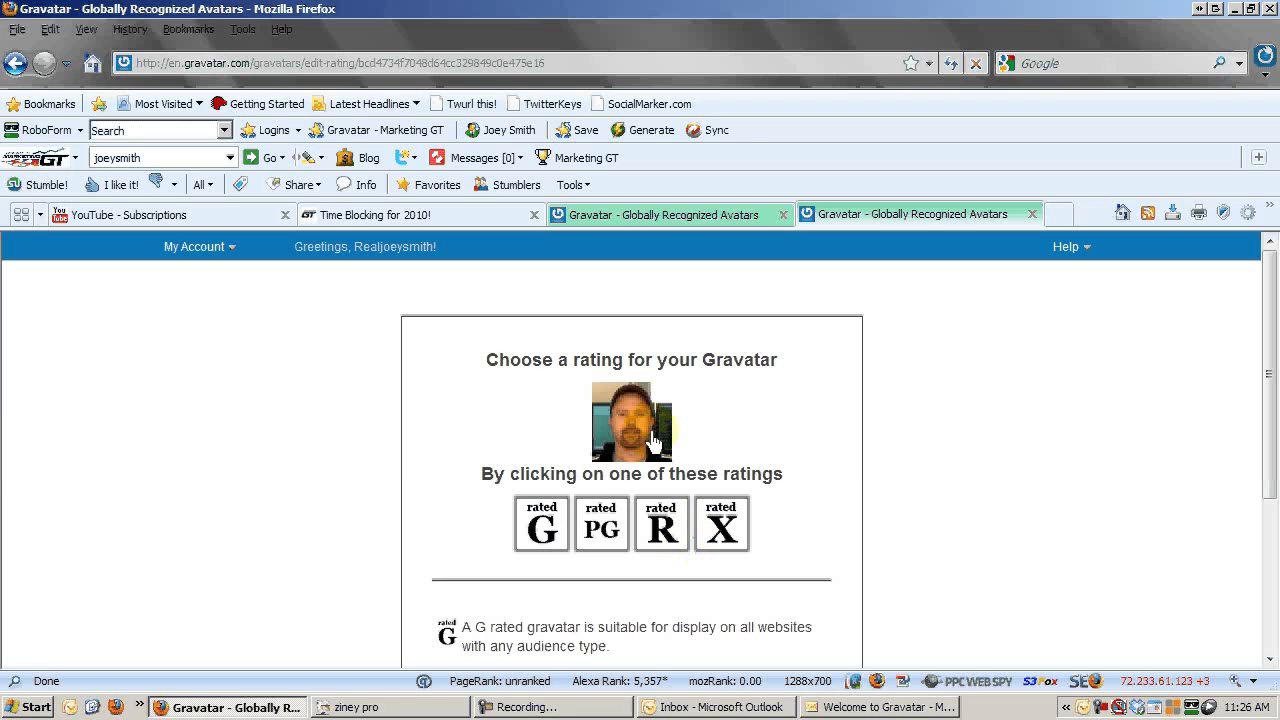
pyautogui.click(548, 532)
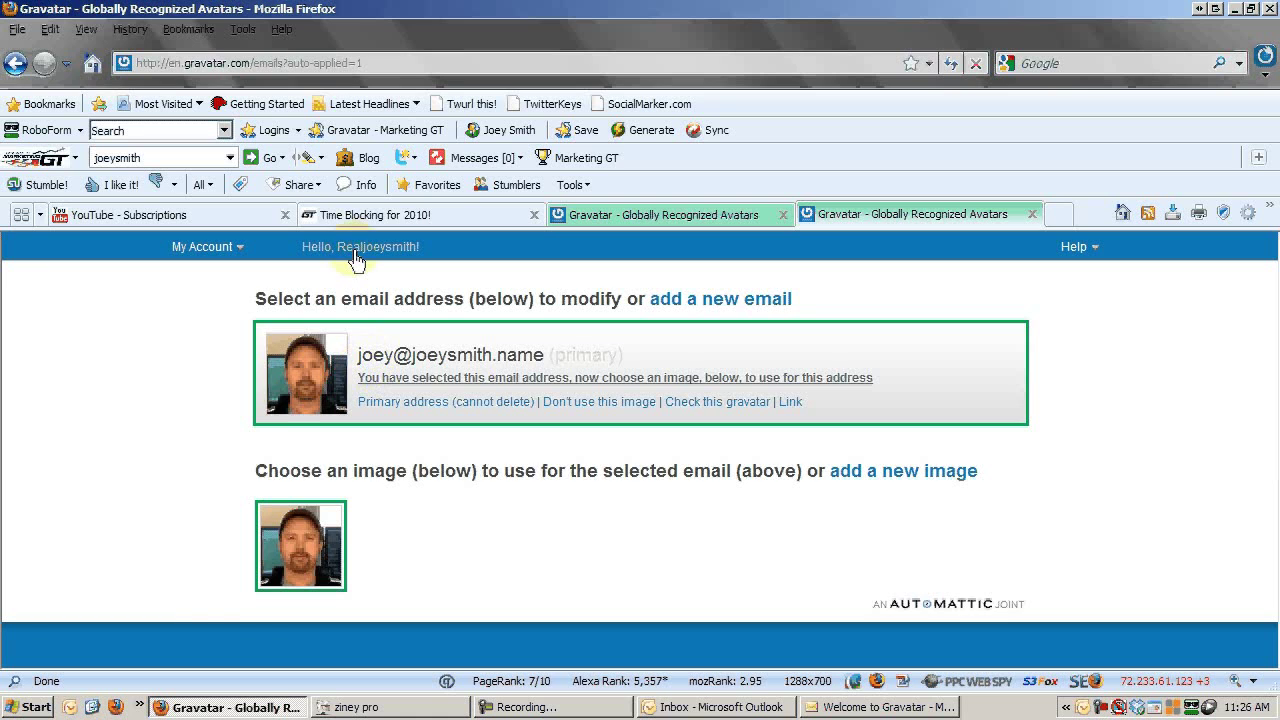
# Glance at the Gravatar tab, then scroll the Time Blocking for 2010! comments up to #11 and #12.
pyautogui.click(369, 218)
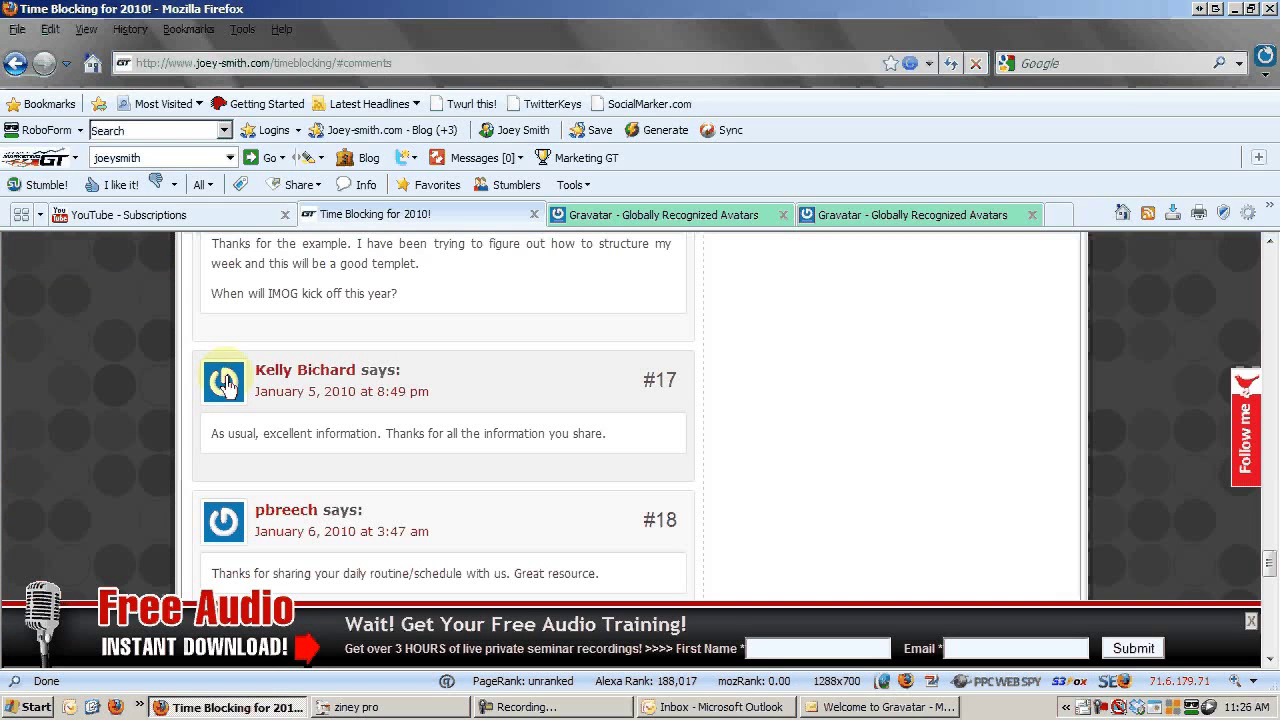
pyautogui.click(886, 216)
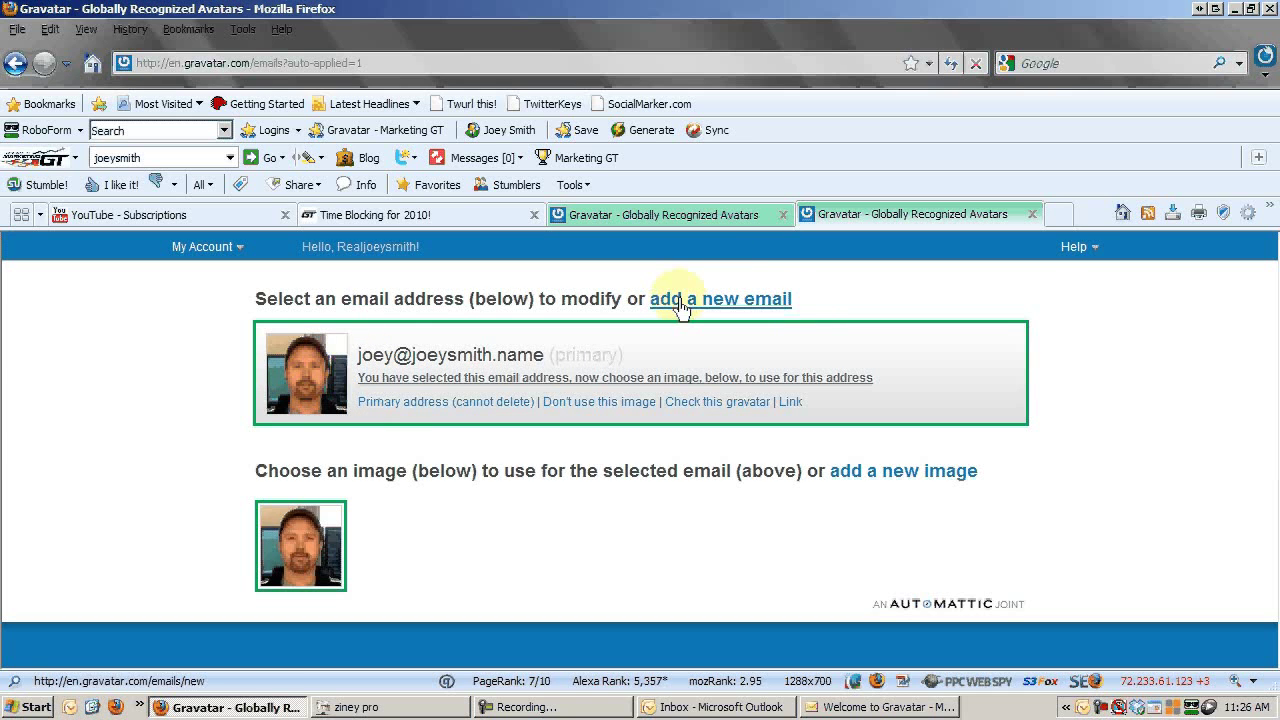
pyautogui.click(457, 216)
pyautogui.scroll(6, 517, 383)
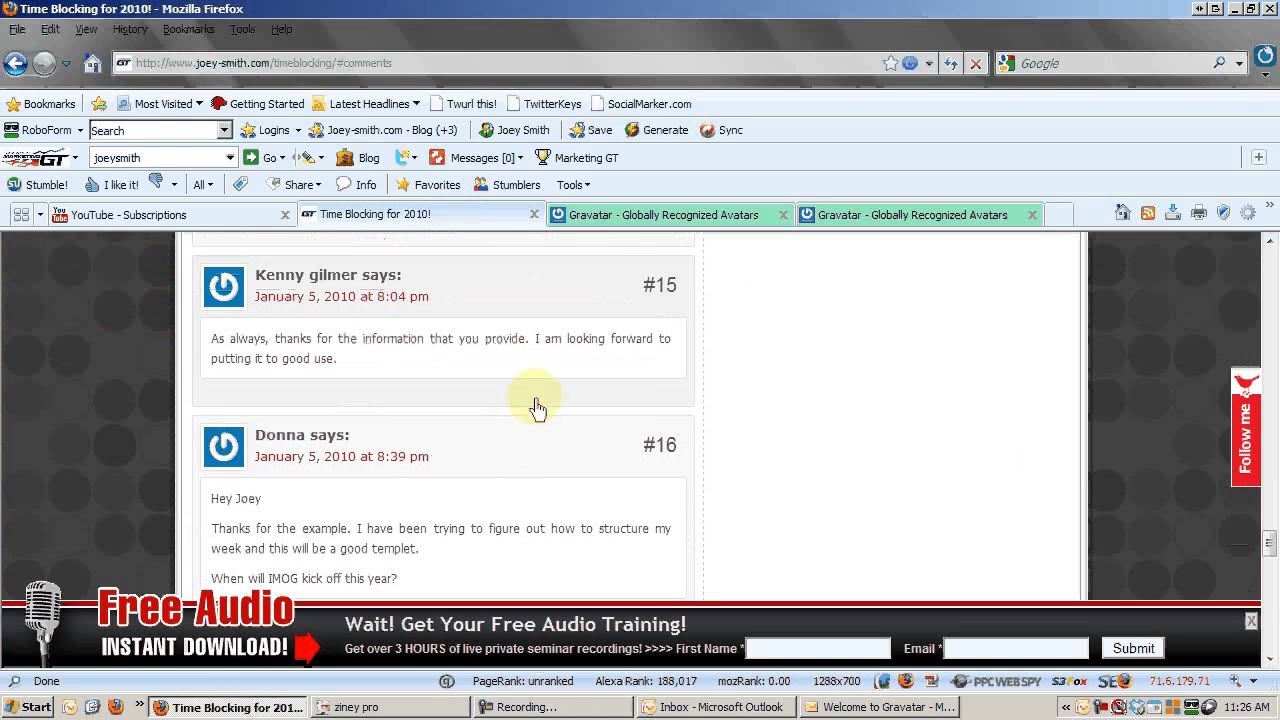
pyautogui.scroll(4, 537, 405)
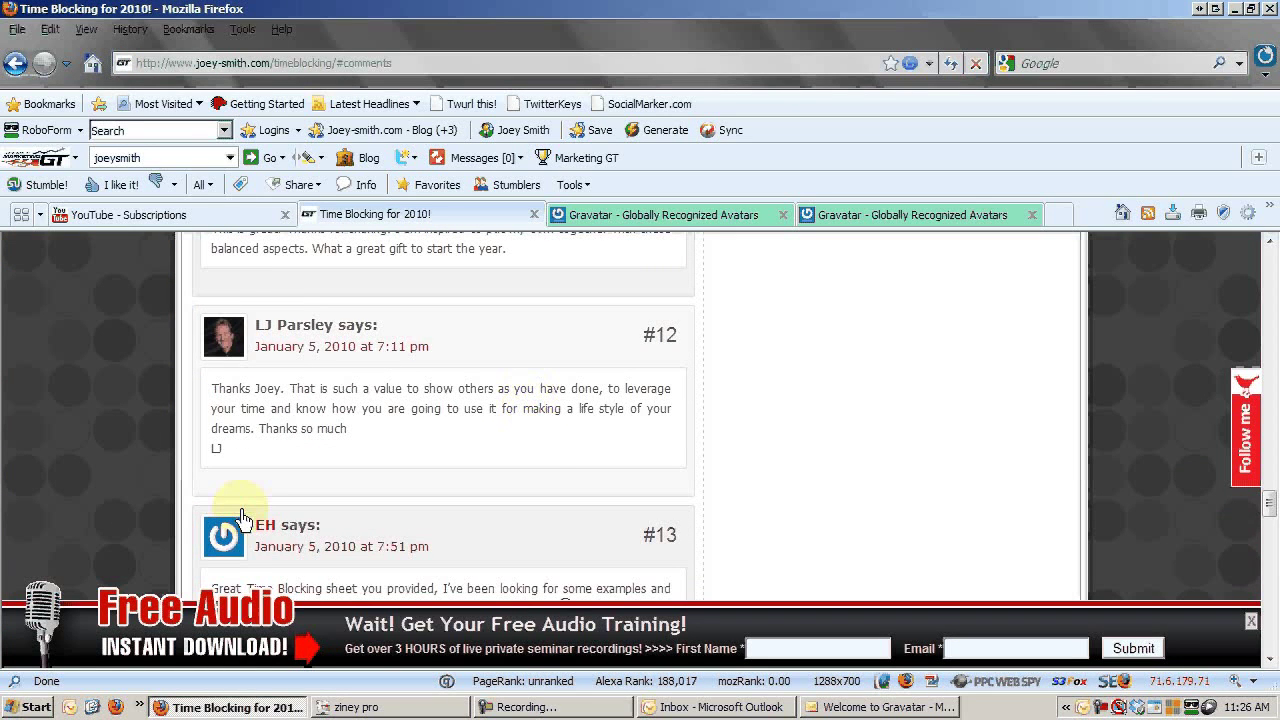
pyautogui.scroll(1, 534, 489)
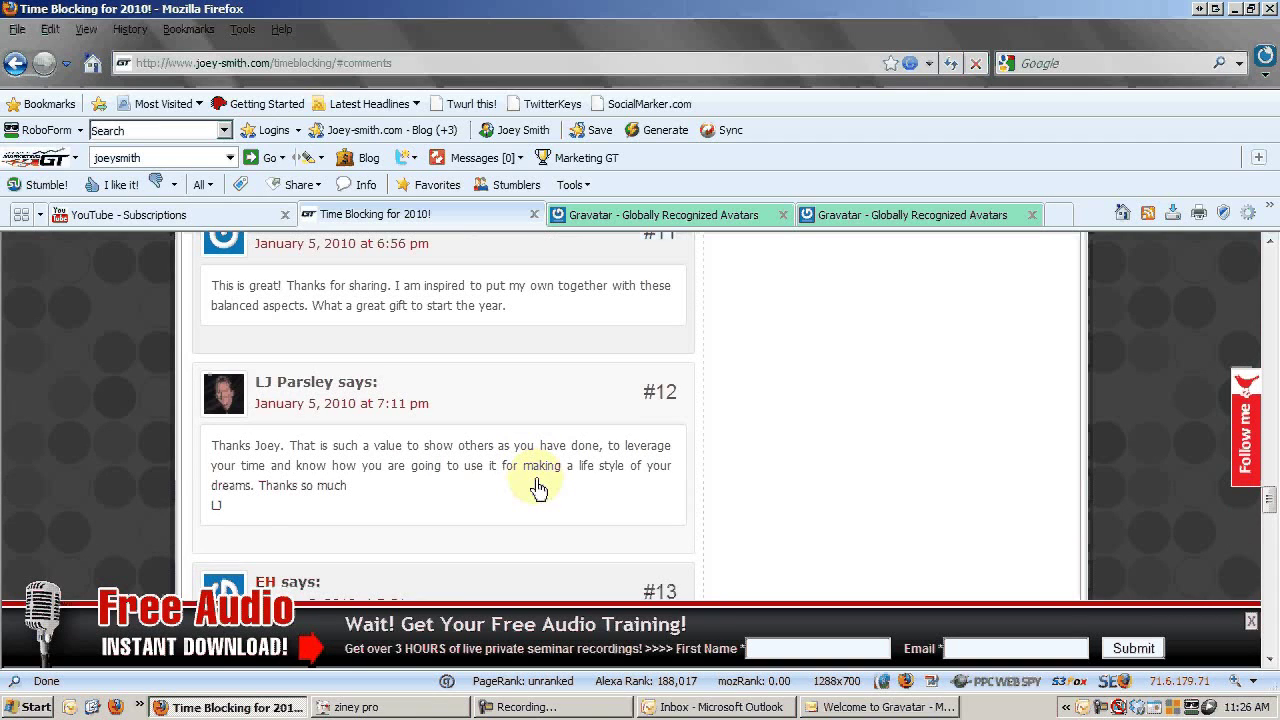
pyautogui.scroll(2, 538, 489)
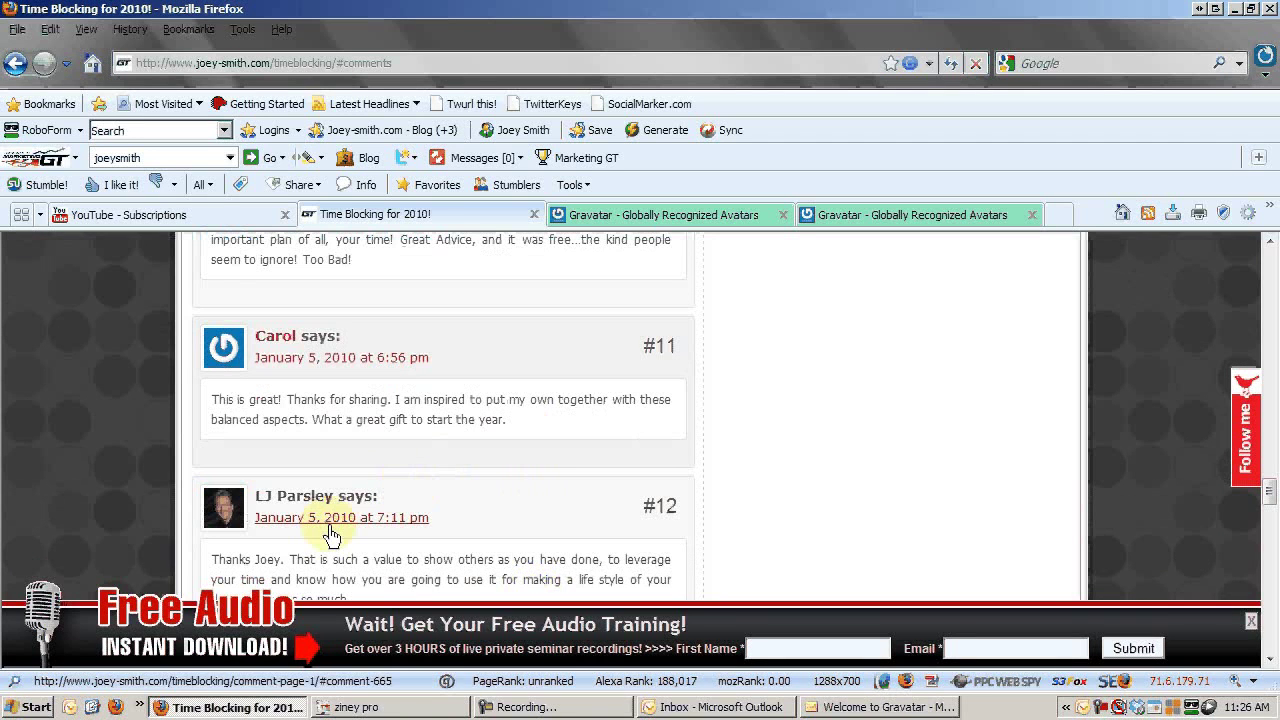
# Select the primary email on the Gravatar tab, then scroll the blog comments up to #4 and #5.
pyautogui.click(886, 216)
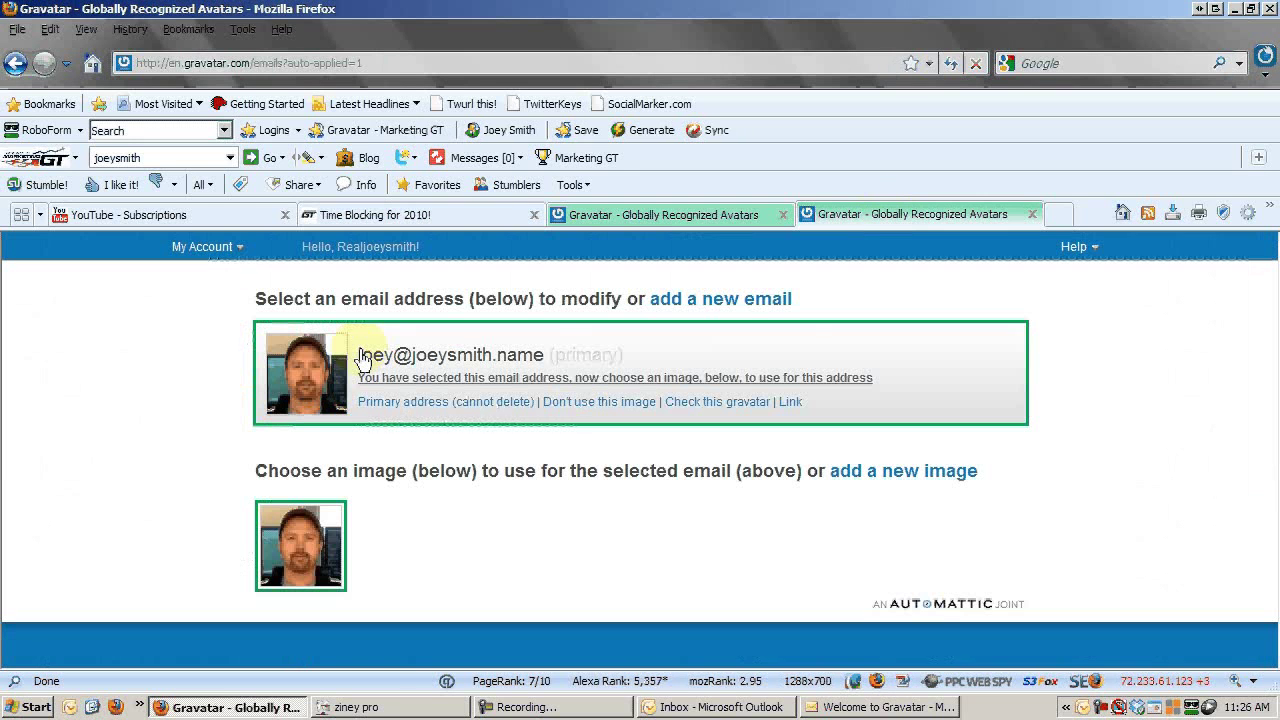
pyautogui.moveTo(548, 356); pyautogui.dragTo(340, 357)
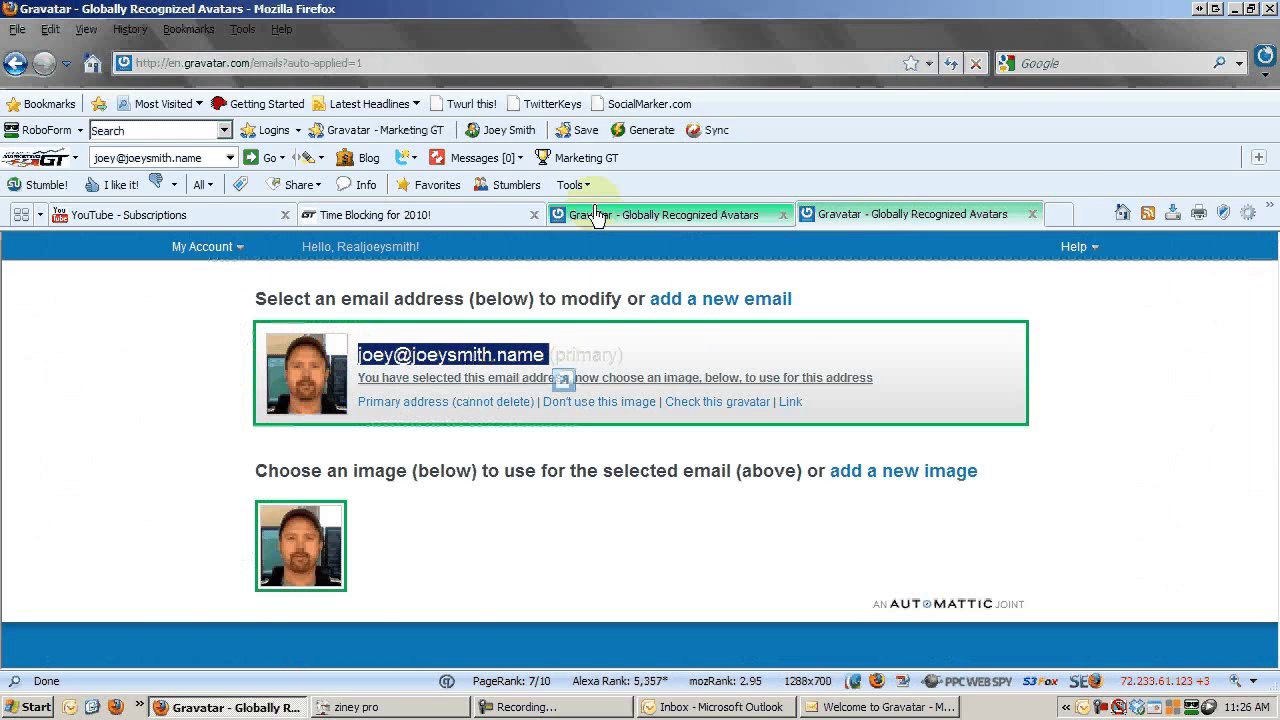
pyautogui.click(410, 215)
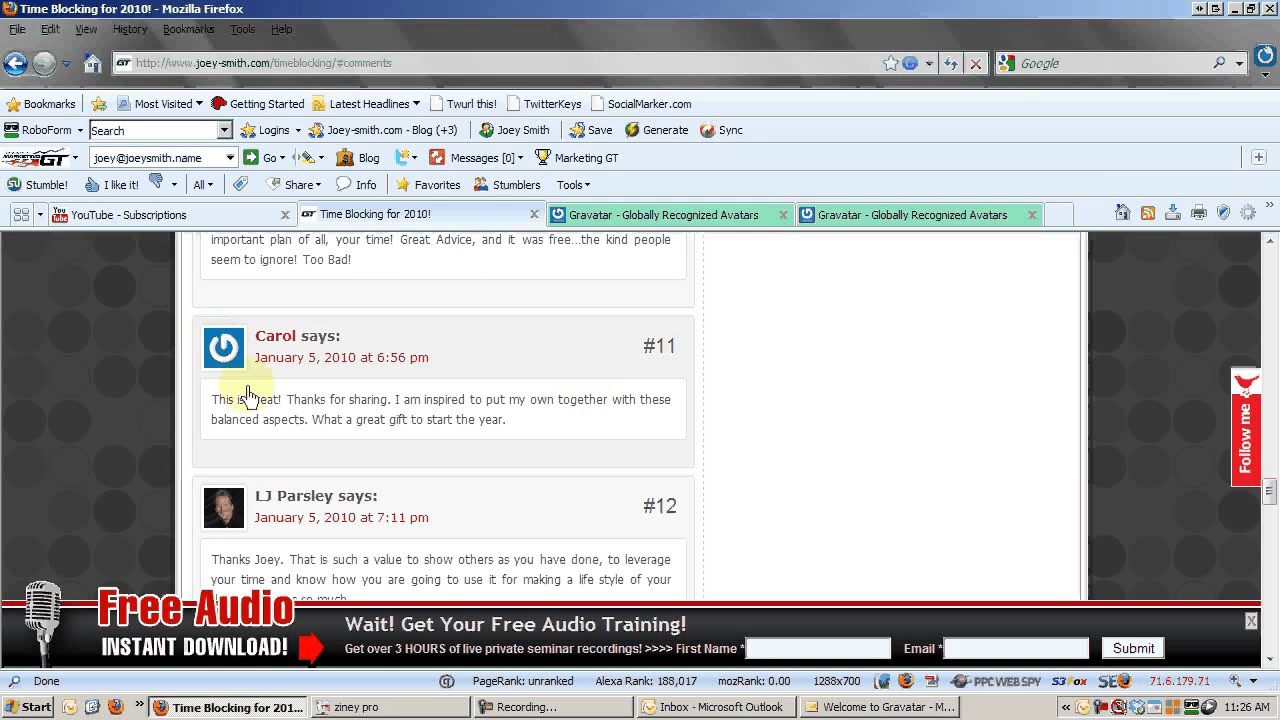
pyautogui.scroll(8, 366, 375)
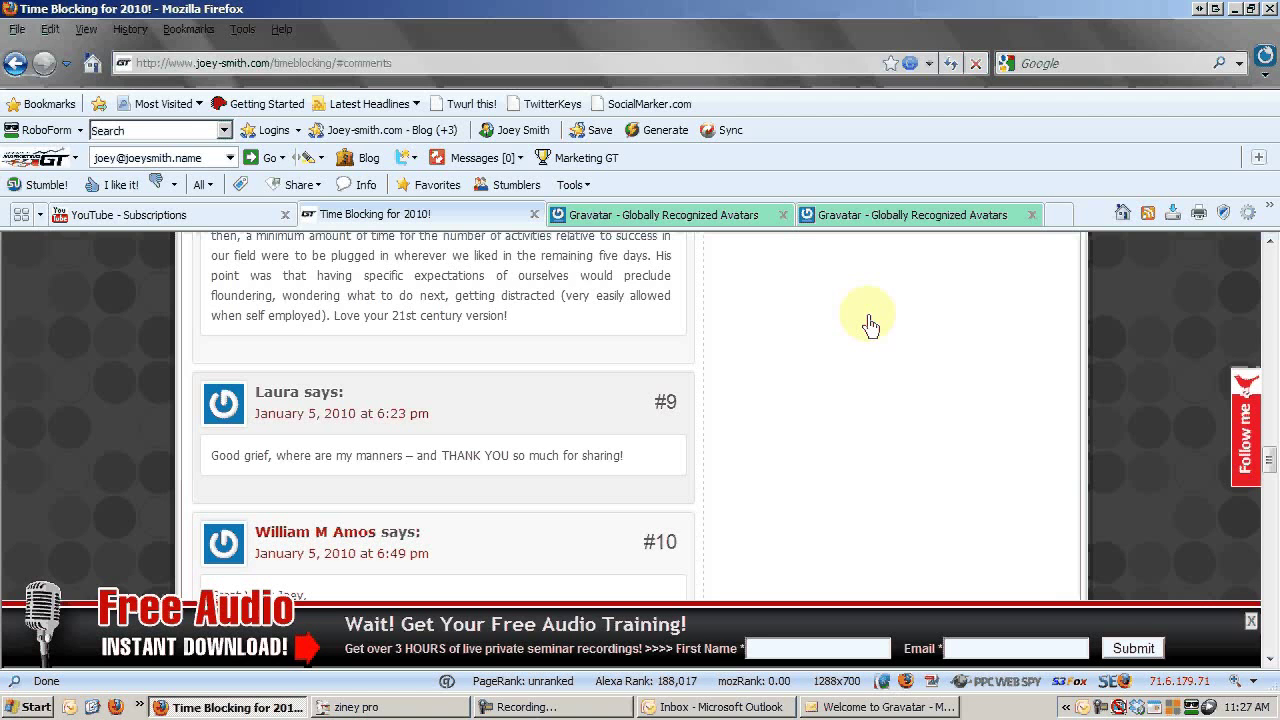
pyautogui.scroll(10, 862, 400)
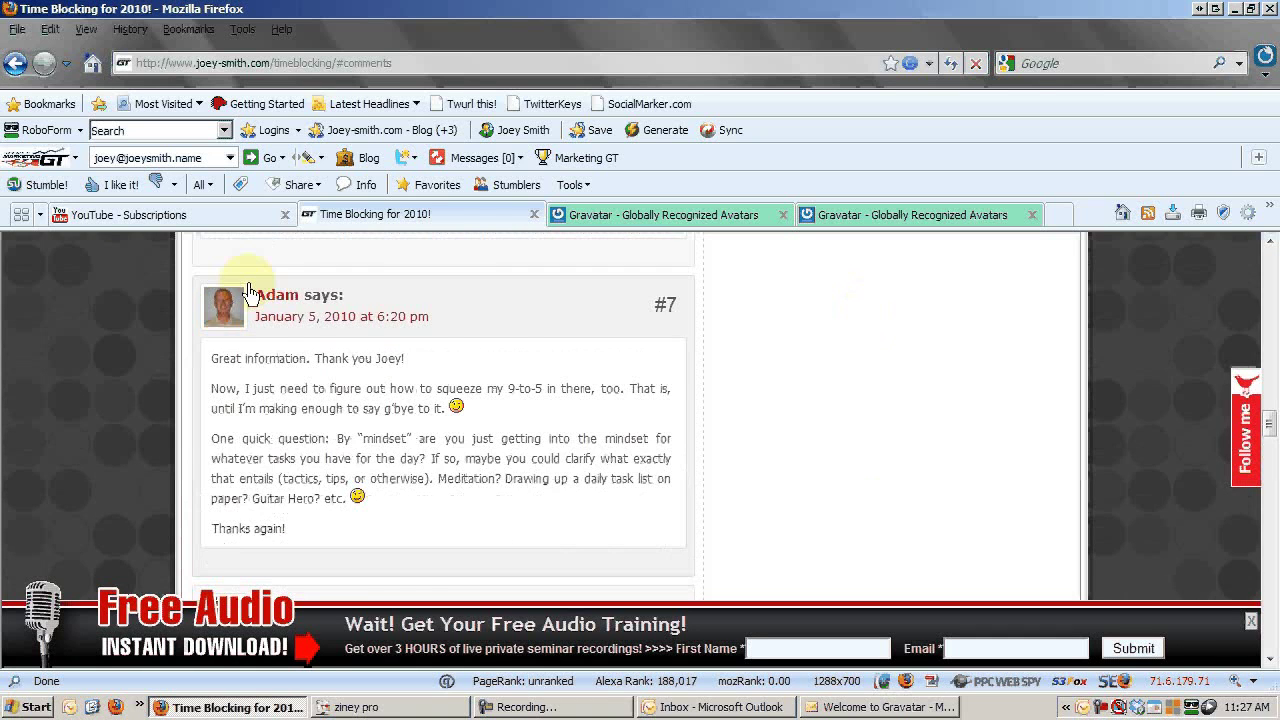
pyautogui.scroll(6, 290, 390)
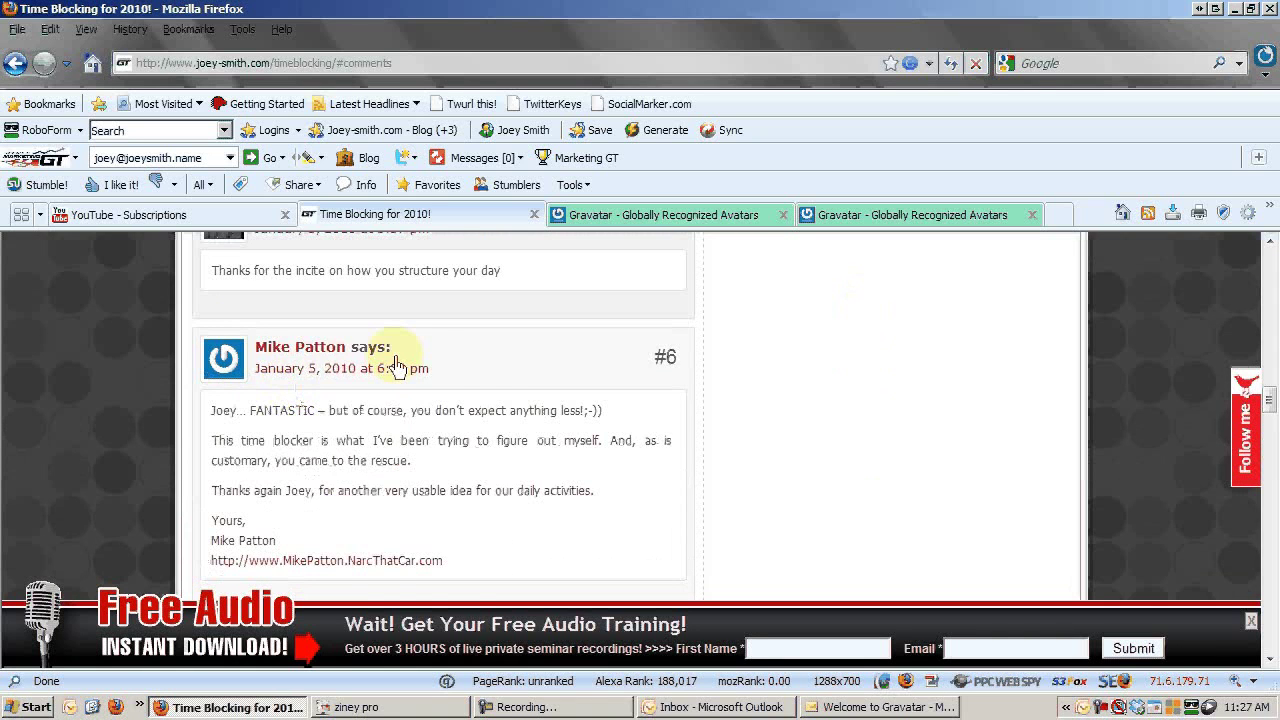
pyautogui.scroll(2, 334, 357)
pyautogui.scroll(8, 477, 340)
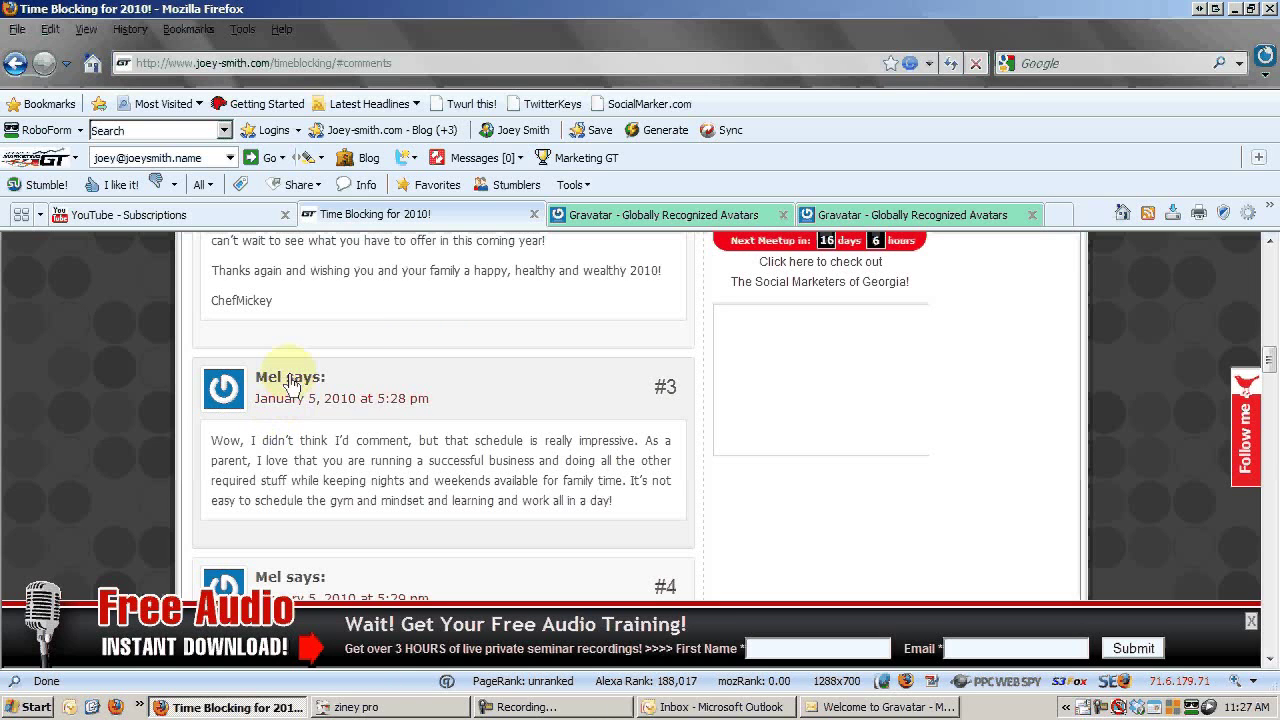
pyautogui.scroll(-5, 345, 445)
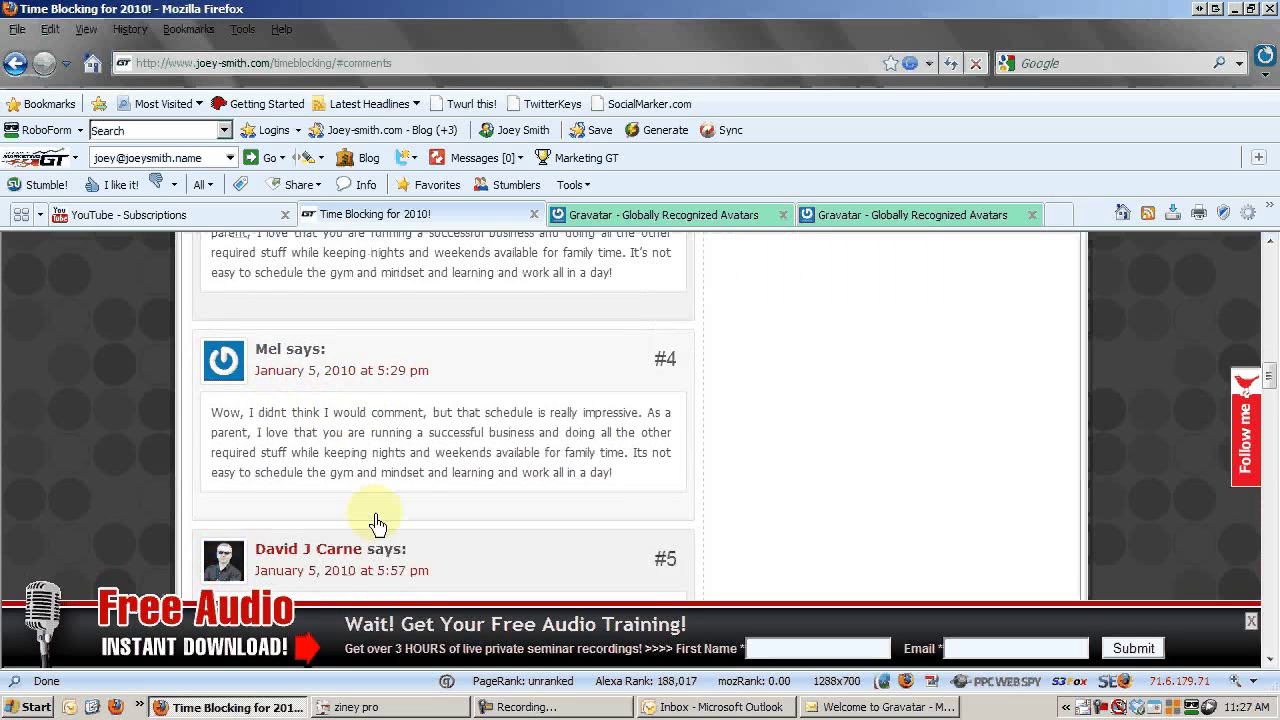
pyautogui.scroll(2, 325, 388)
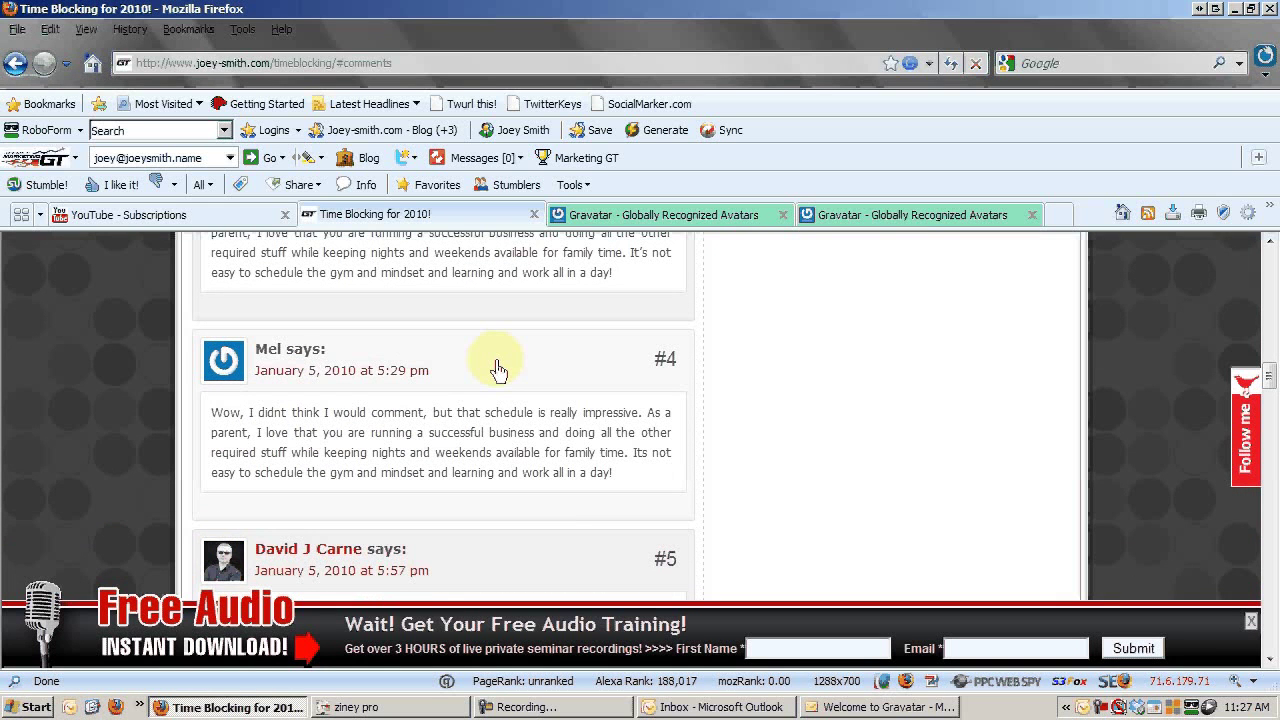
pyautogui.moveTo(232, 343)
pyautogui.mouseDown()
pyautogui.moveTo(307, 338)
pyautogui.moveTo(255, 352)
pyautogui.mouseUp()
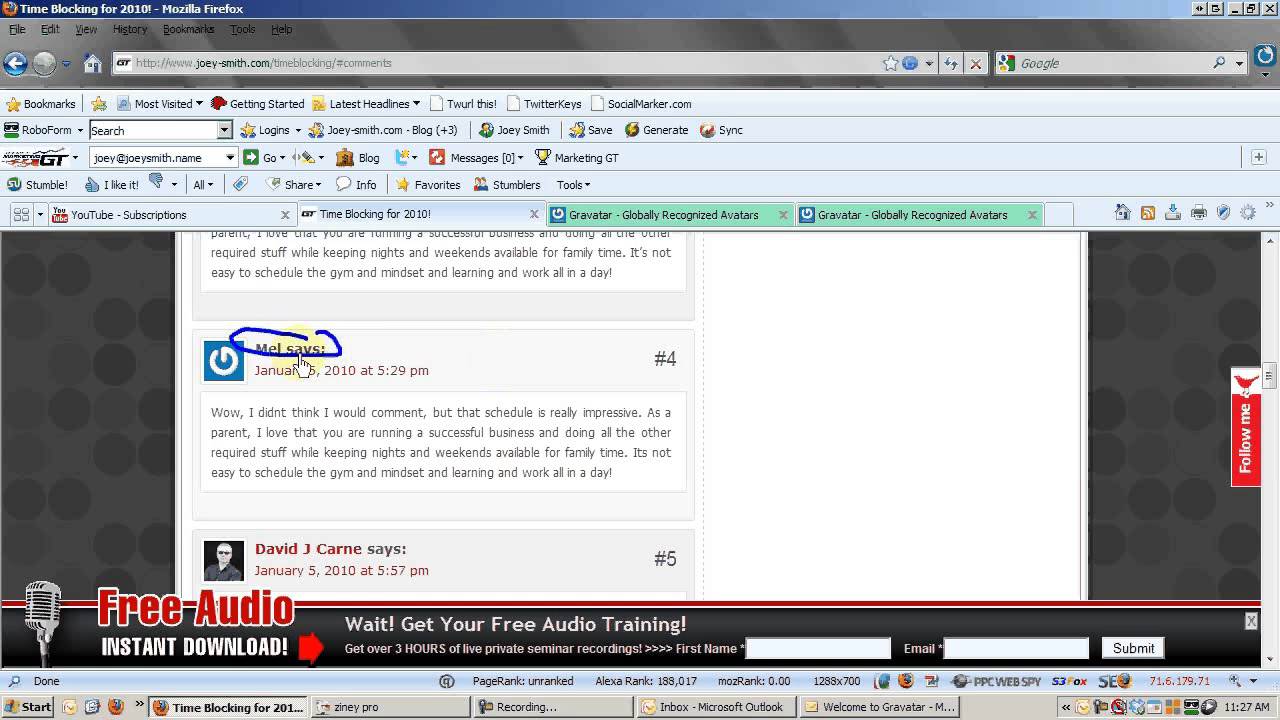
pyautogui.press('Escape')
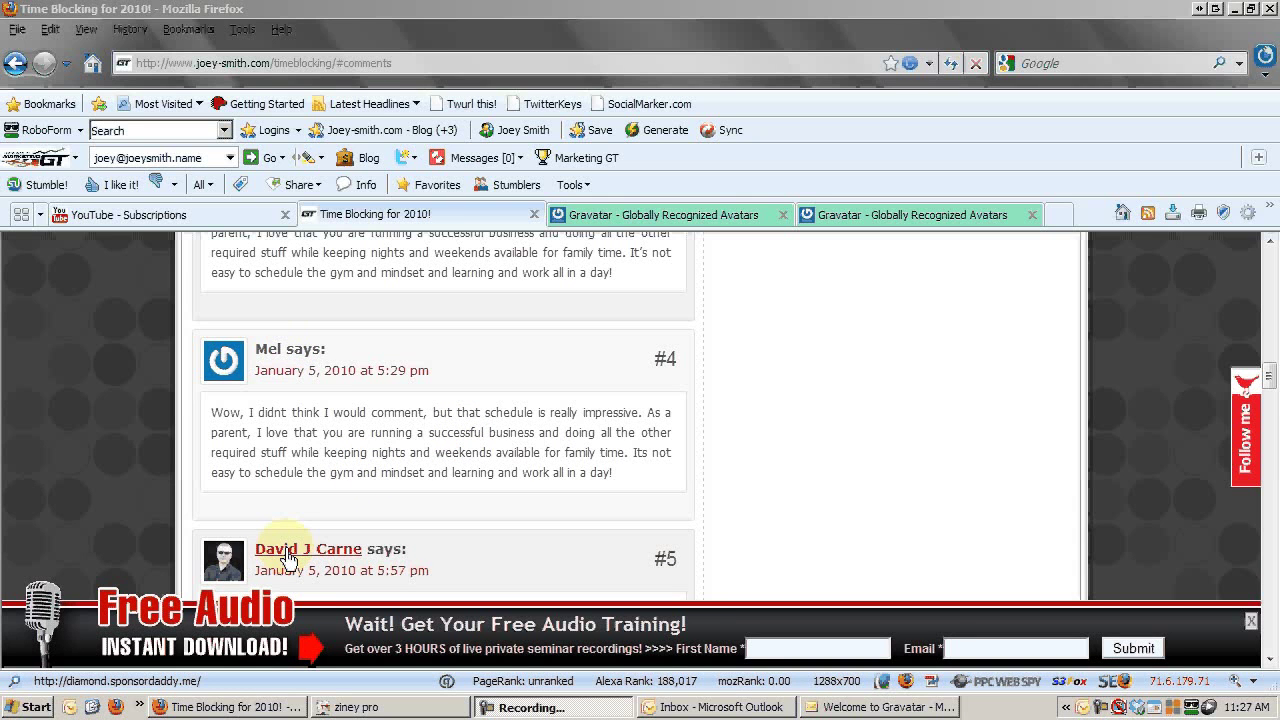
pyautogui.moveTo(226, 503)
pyautogui.mouseDown()
pyautogui.moveTo(135, 690)
pyautogui.moveTo(60, 686)
pyautogui.moveTo(196, 693)
pyautogui.mouseUp()
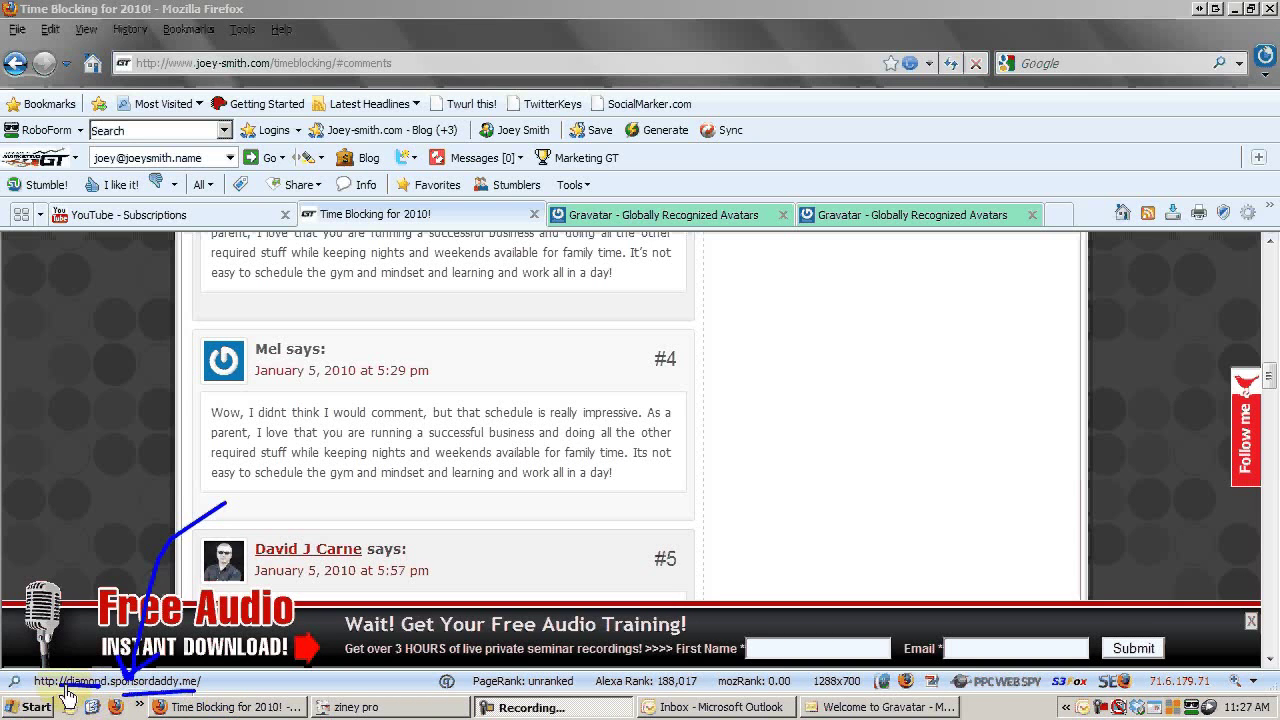
pyautogui.press('Escape')
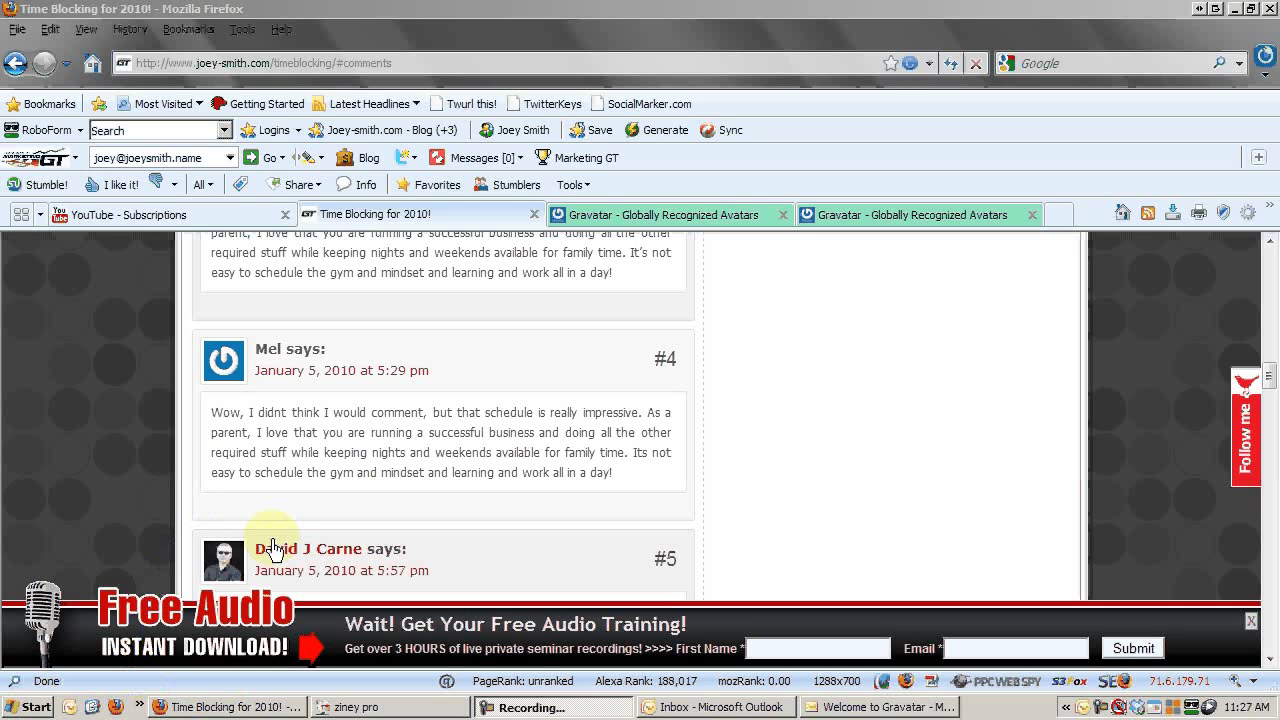
pyautogui.click(526, 543)
pyautogui.scroll(-1, 526, 543)
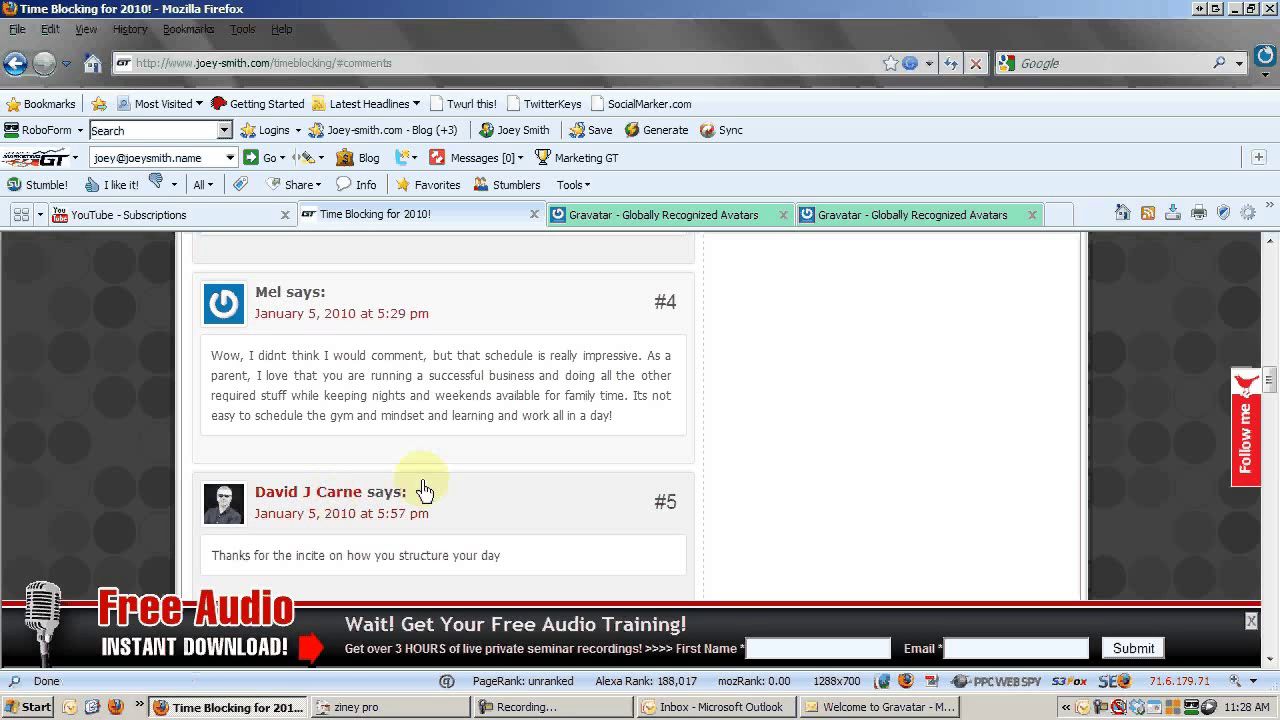
pyautogui.moveTo(247, 378)
pyautogui.mouseDown()
pyautogui.moveTo(223, 443)
pyautogui.moveTo(250, 454)
pyautogui.mouseUp()
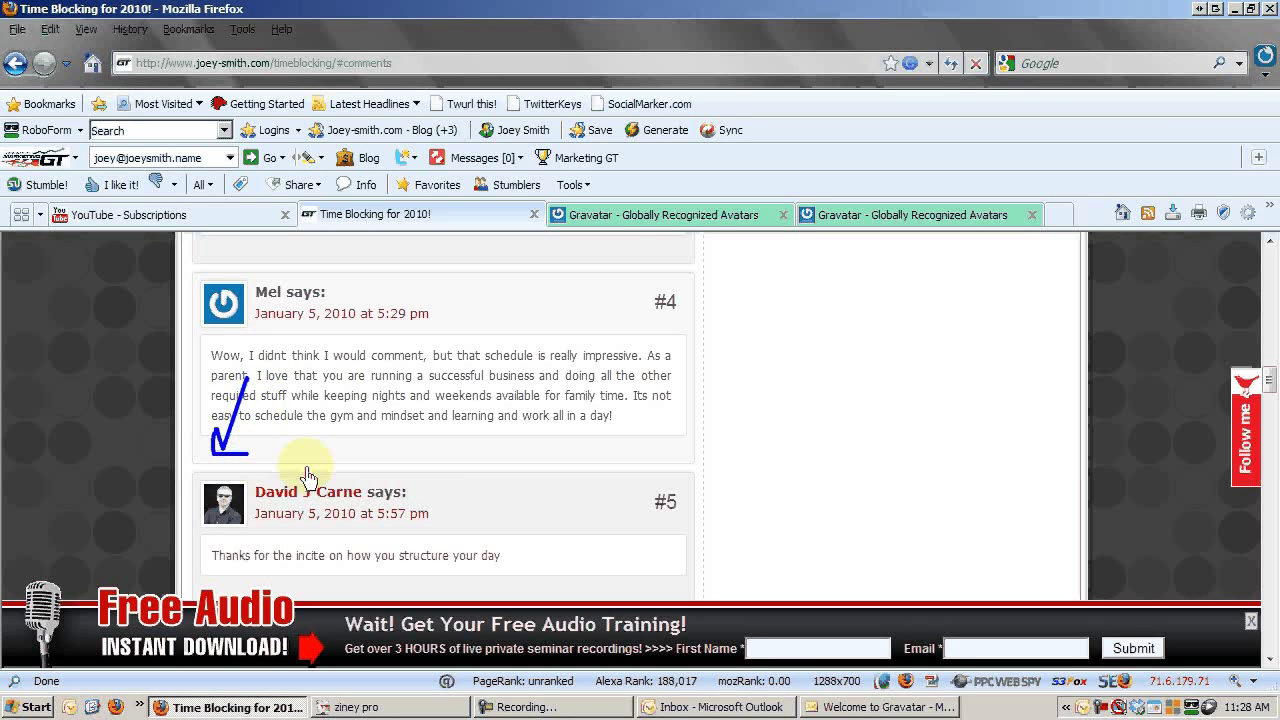